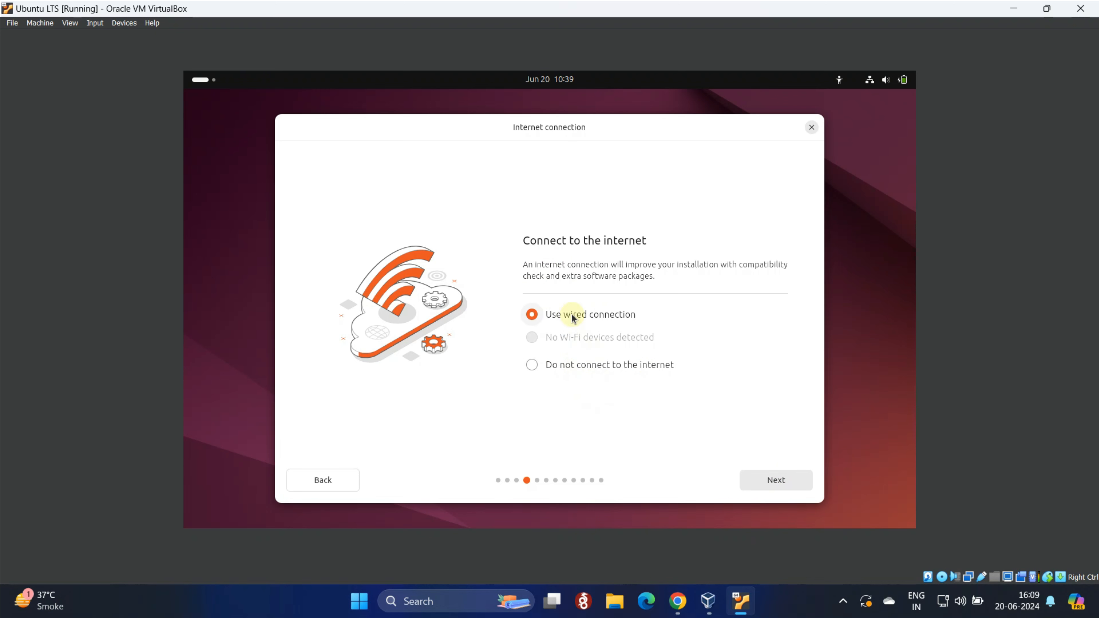
Continue past the internet step, skip the installer update, and choose Install Ubuntu with Interactive installation
{"action": "left_click", "coordinate": [767, 483]}
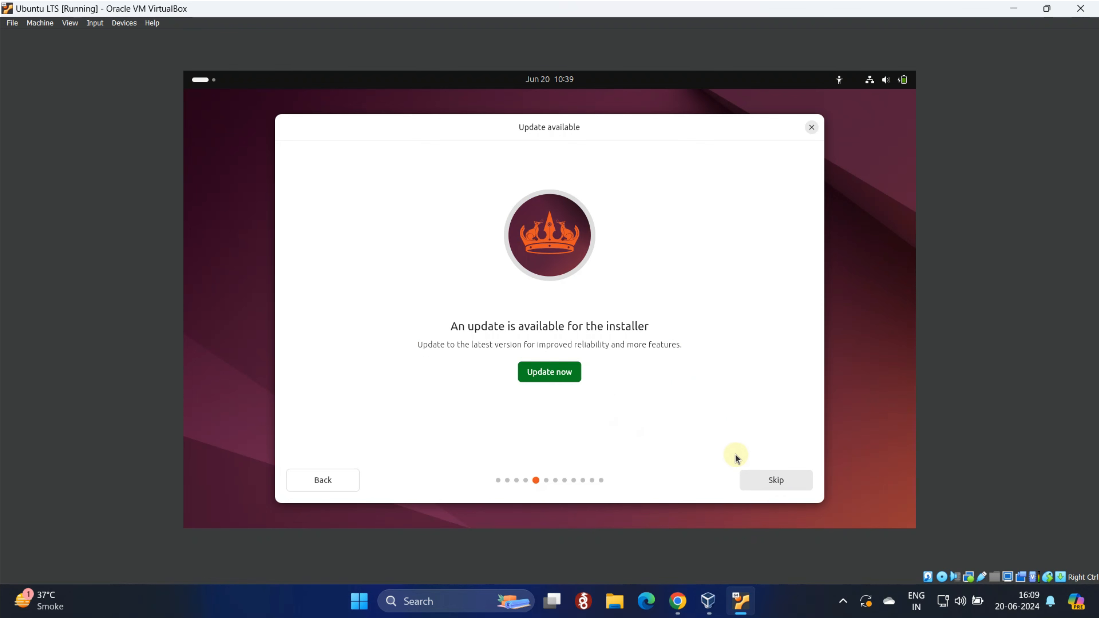
{"action": "left_click", "coordinate": [773, 482]}
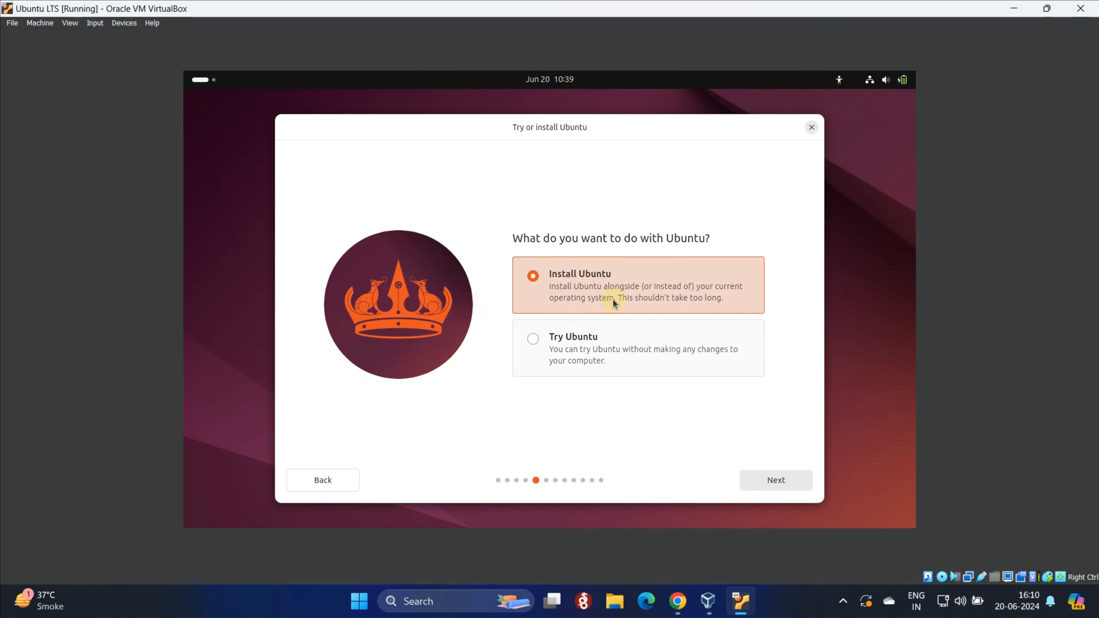
{"action": "left_click", "coordinate": [775, 480]}
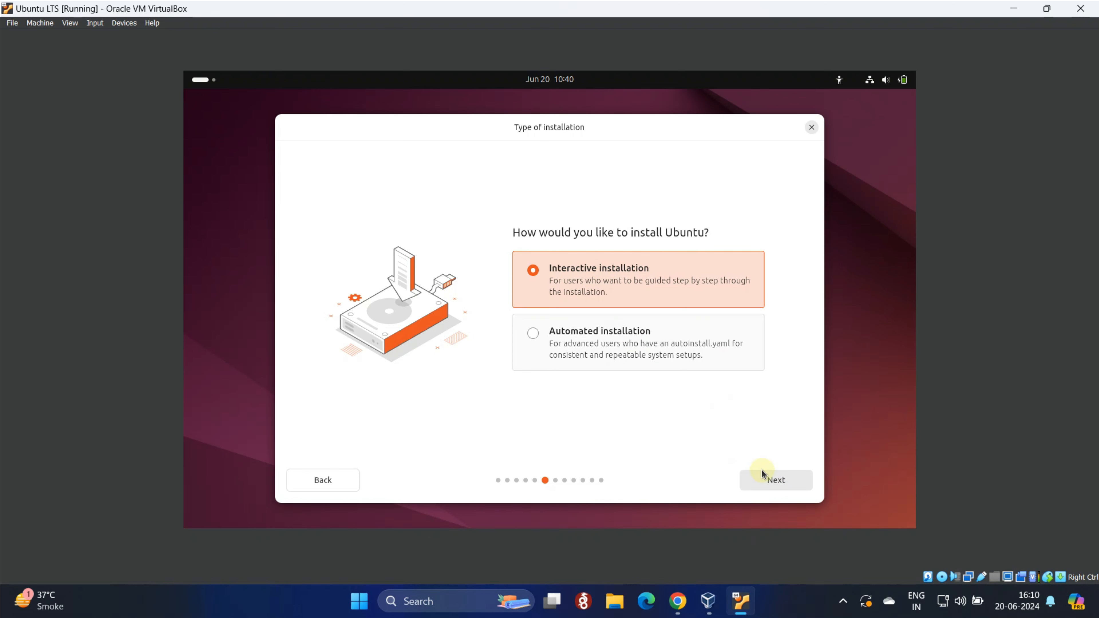
{"action": "left_click", "coordinate": [767, 480]}
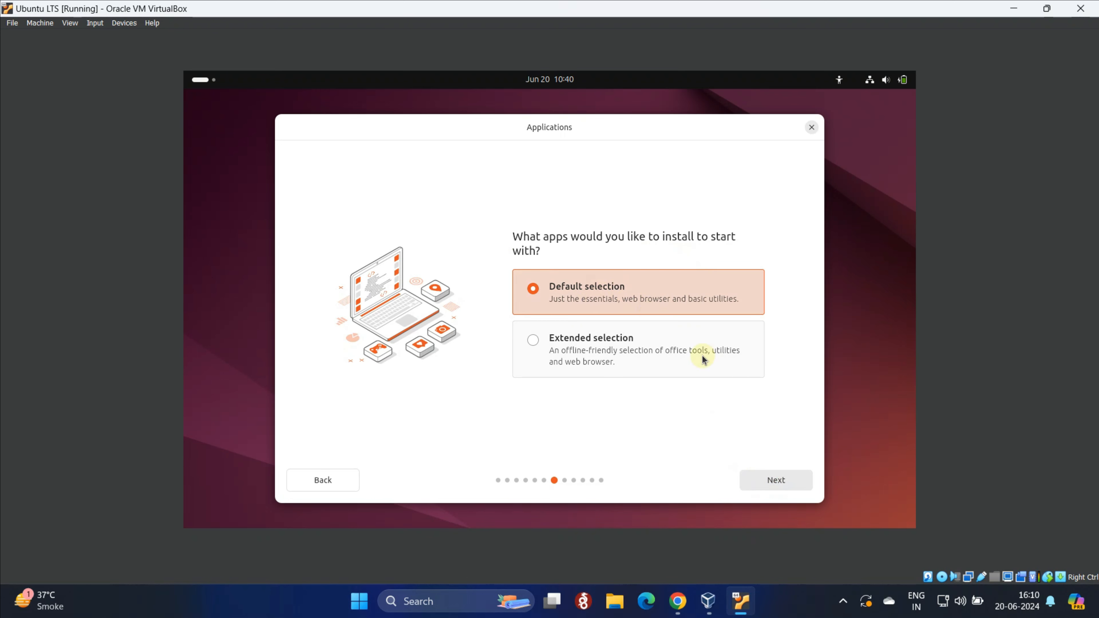
Keep Default selection apps and tick both graphics/Wi-Fi drivers and extra media format support
{"action": "left_click", "coordinate": [774, 481]}
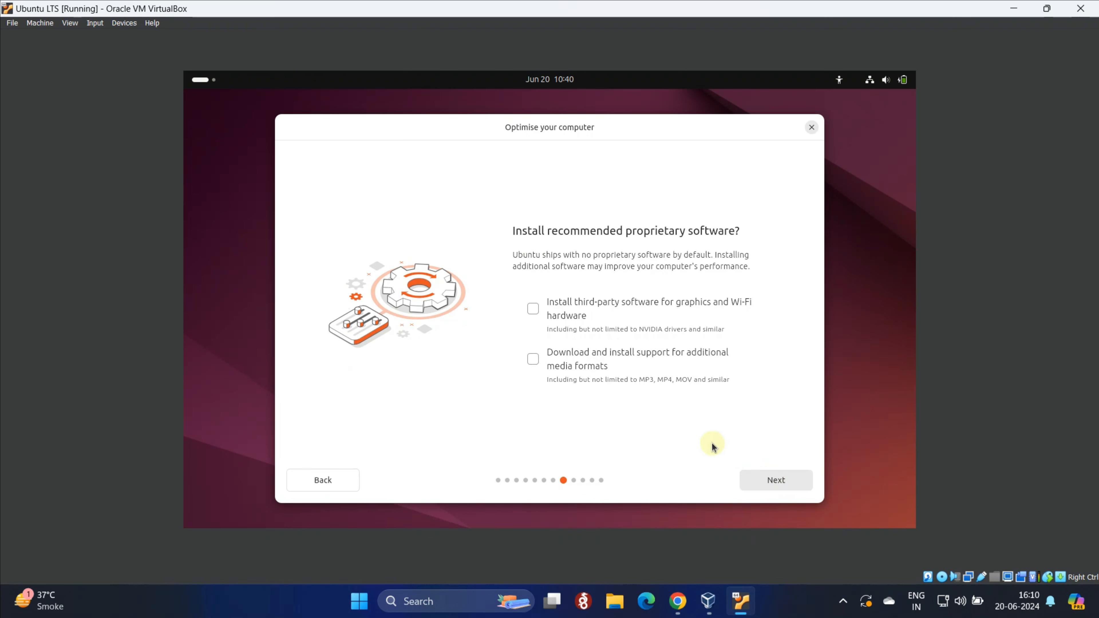
{"action": "left_click", "coordinate": [532, 316]}
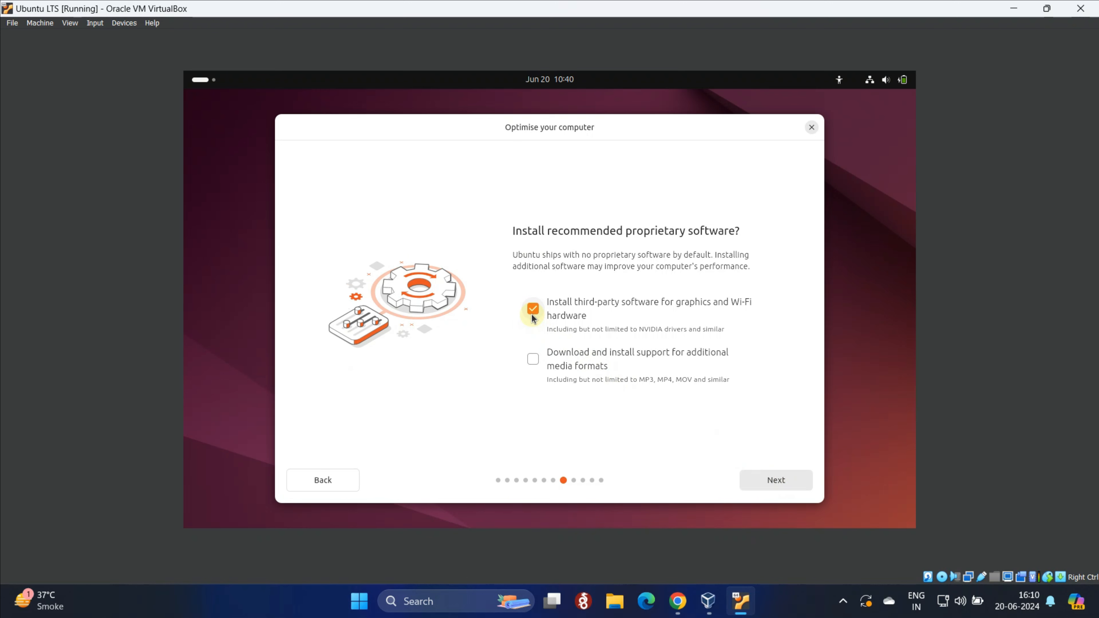
{"action": "left_click", "coordinate": [539, 360]}
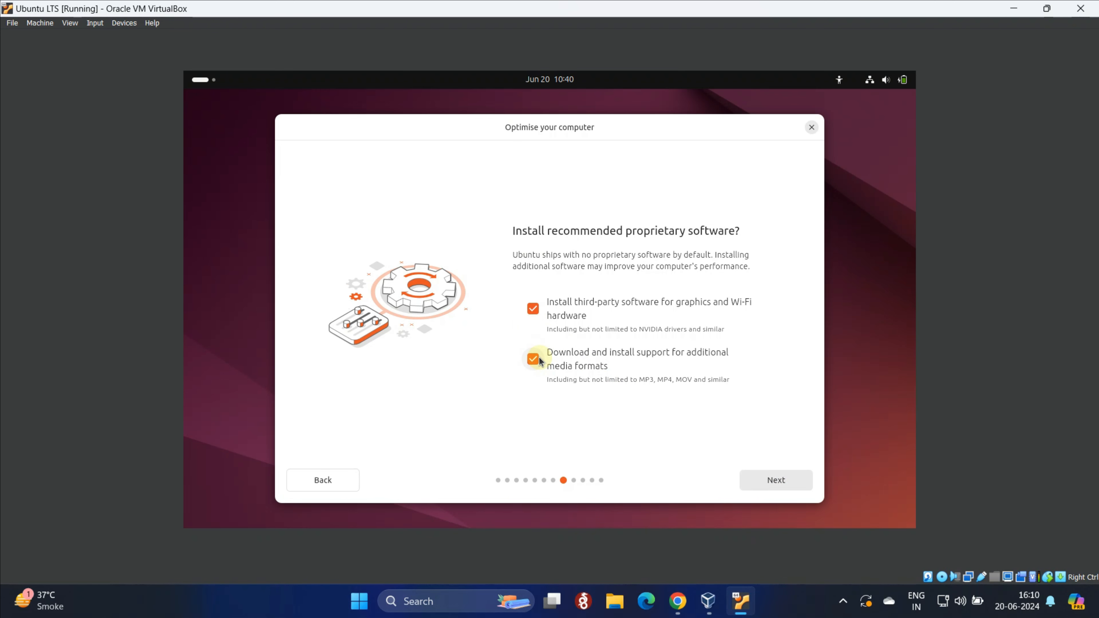
{"action": "left_click", "coordinate": [789, 482]}
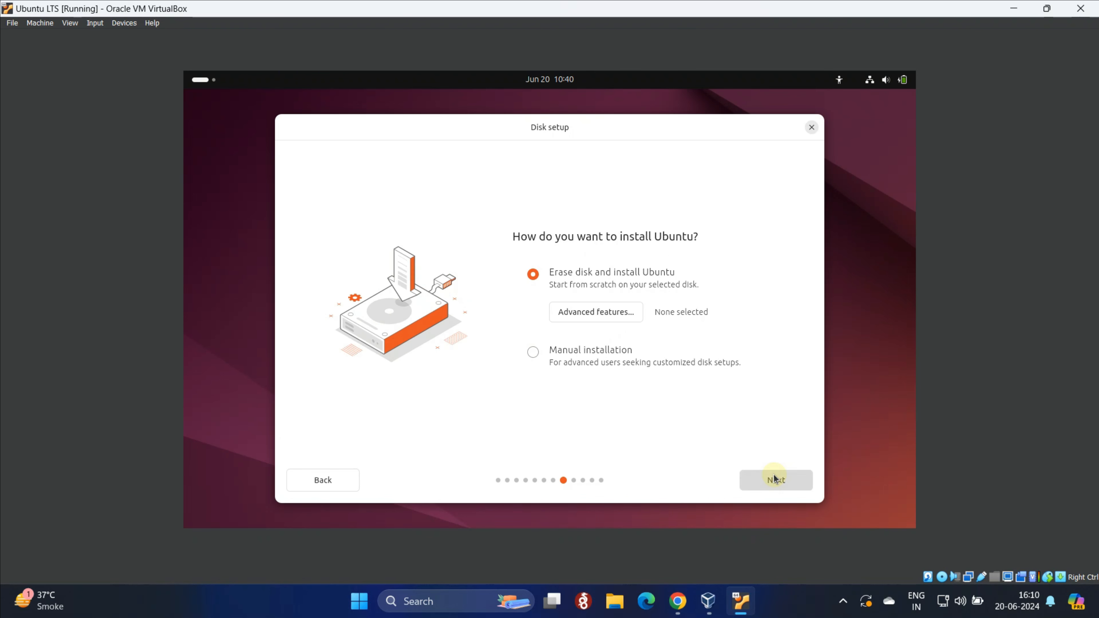
Under Advanced features choose 'Use LVM and encryption' for Erase disk and continue
{"action": "left_click", "coordinate": [591, 320]}
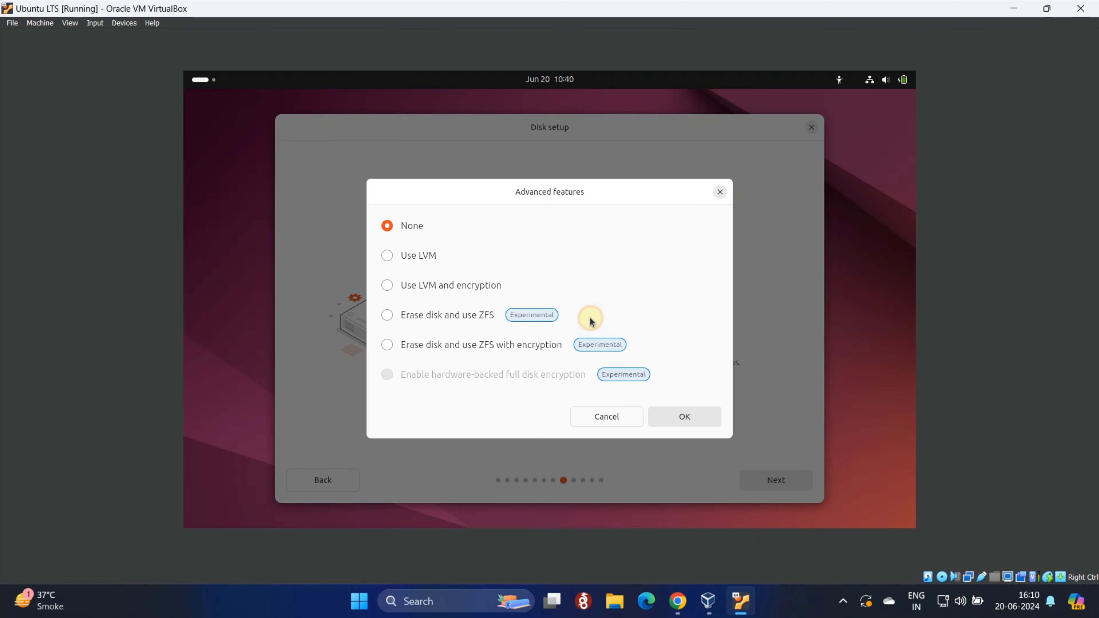
{"action": "left_click", "coordinate": [422, 289]}
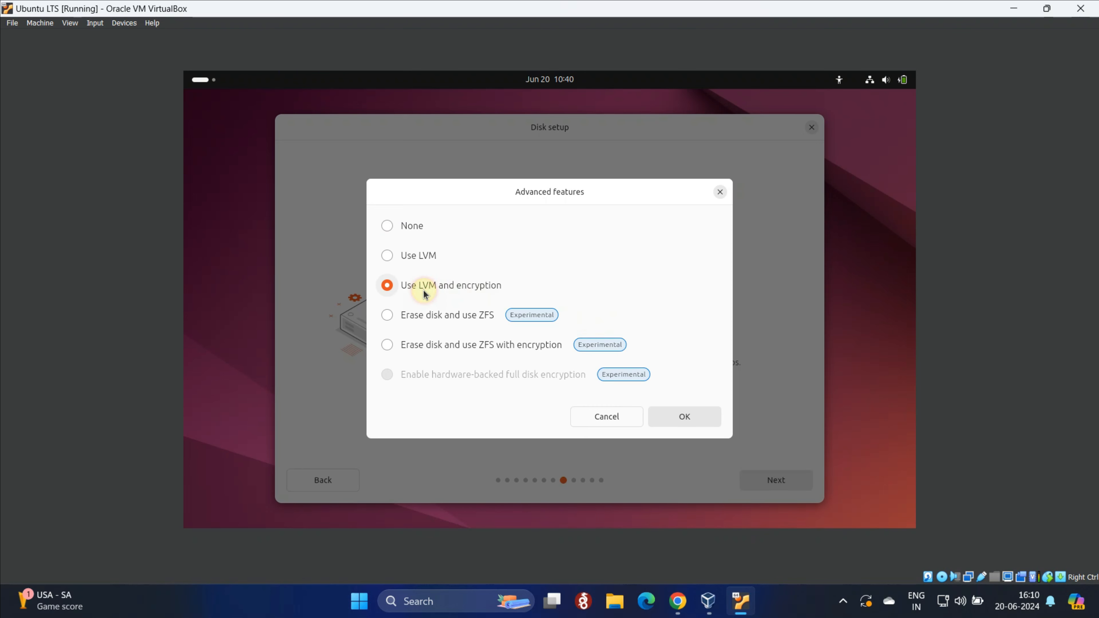
{"action": "left_click", "coordinate": [683, 414]}
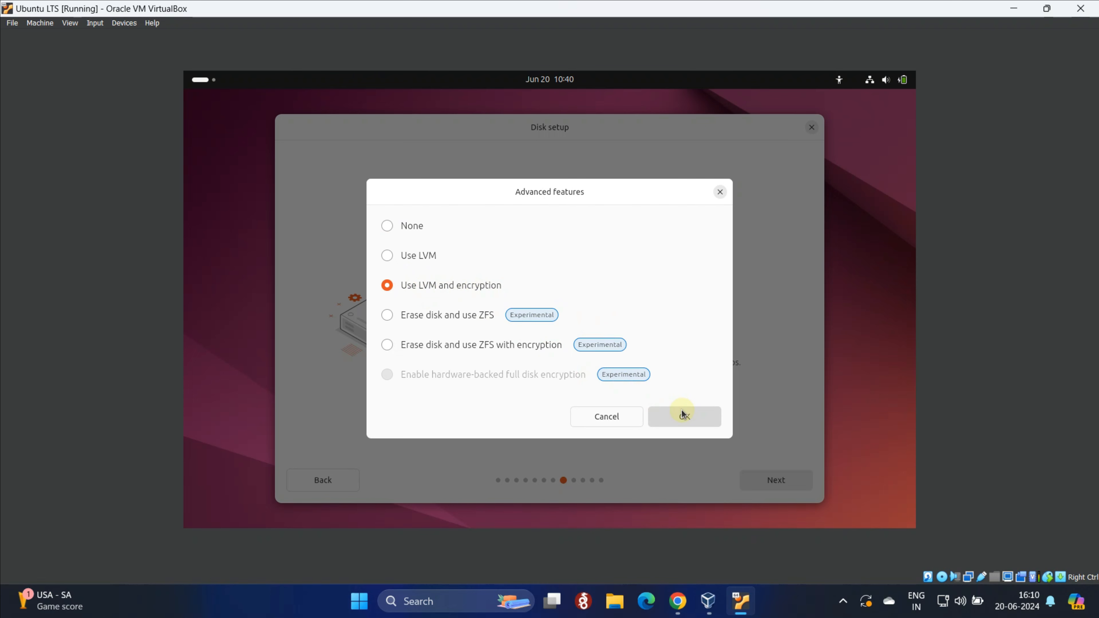
{"action": "left_click", "coordinate": [683, 414]}
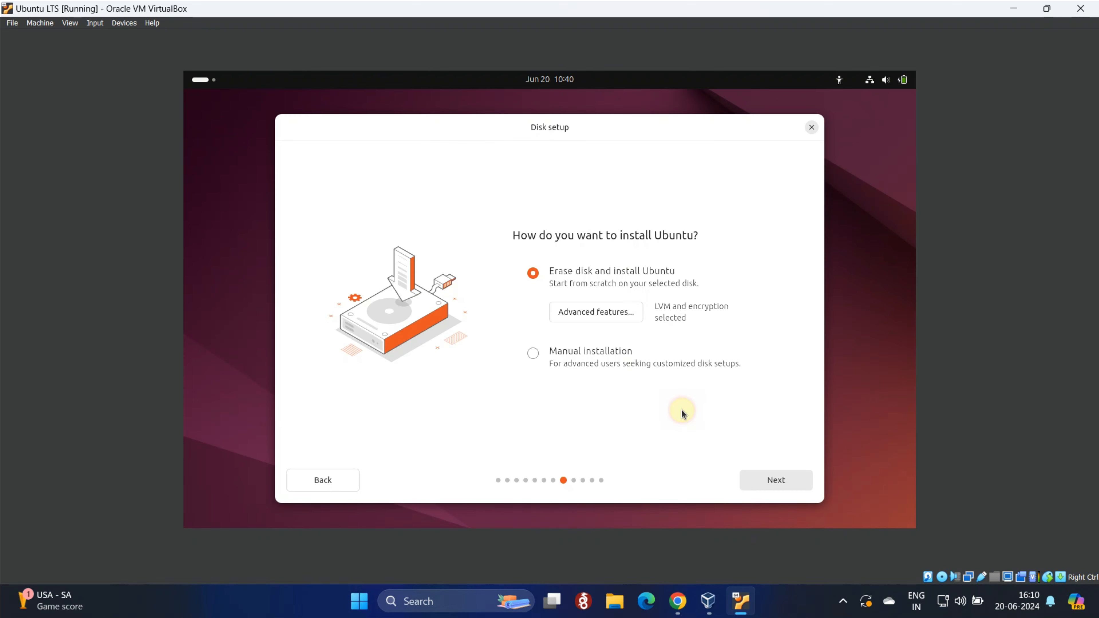
{"action": "left_click", "coordinate": [782, 487]}
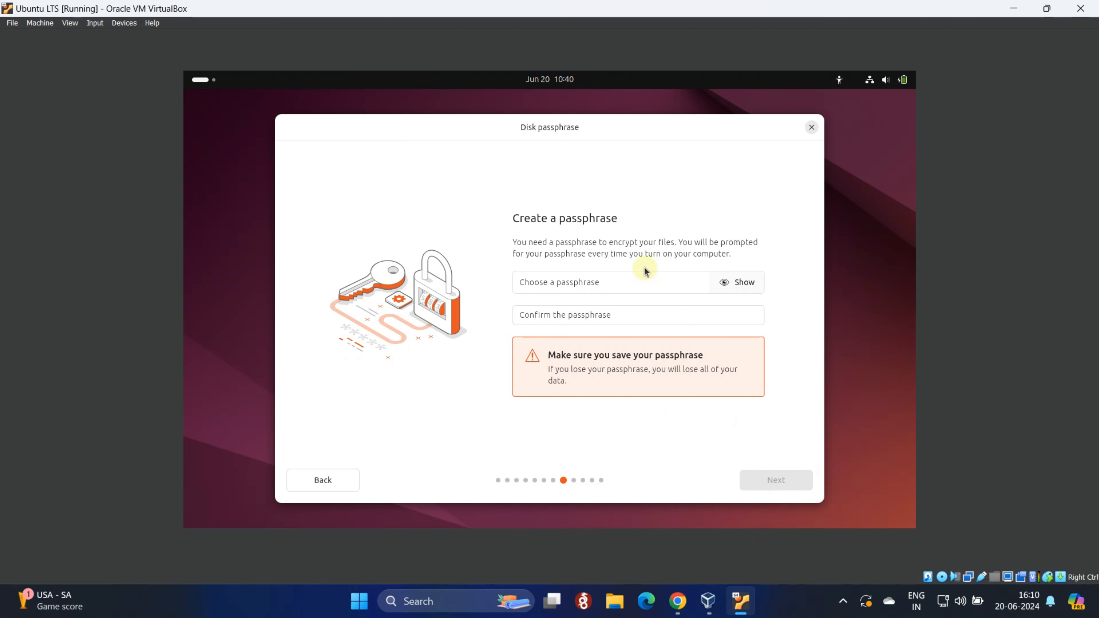
Enter the disk encryption passphrase in both passphrase fields and continue to account creation
{"action": "left_click", "coordinate": [645, 281]}
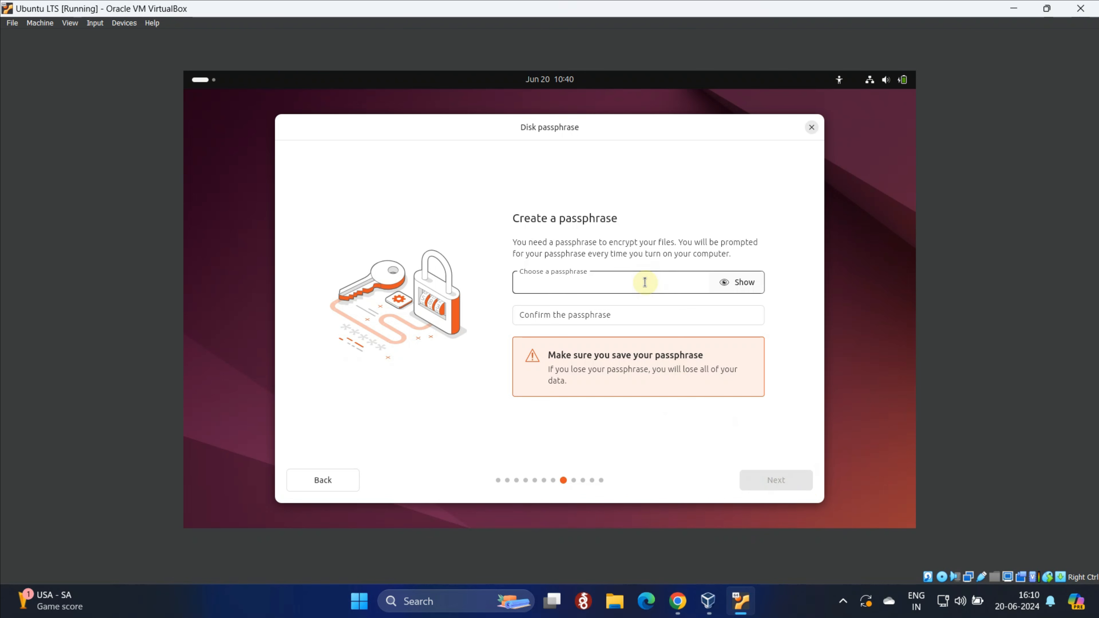
{"action": "type", "text": "123456"}
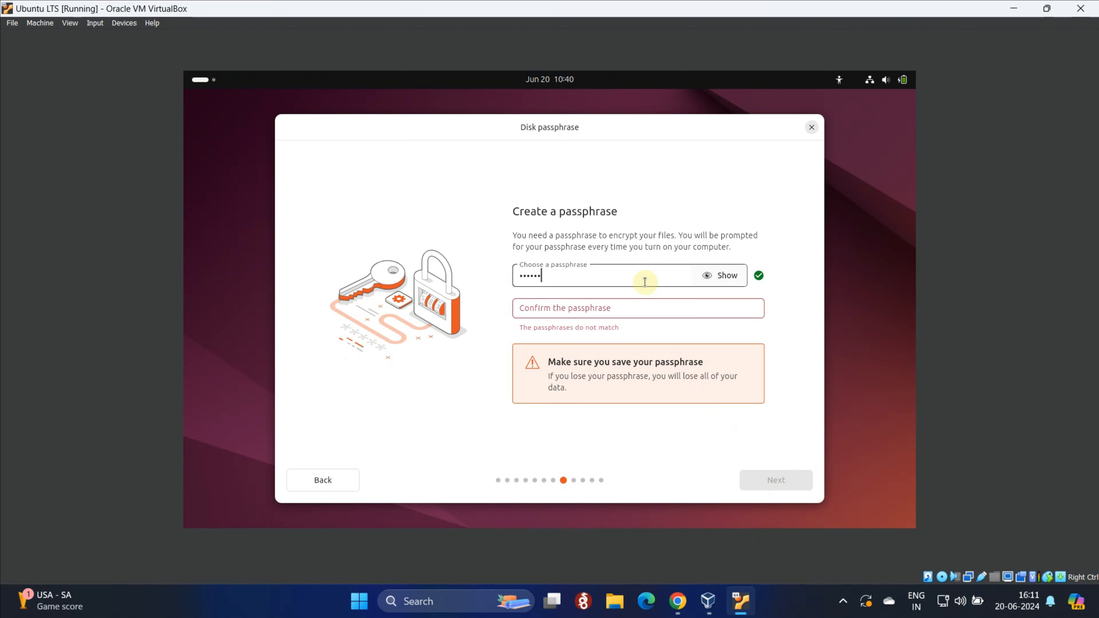
{"action": "type", "text": "7890"}
{"action": "key", "text": "Tab"}
{"action": "key", "text": "Tab"}
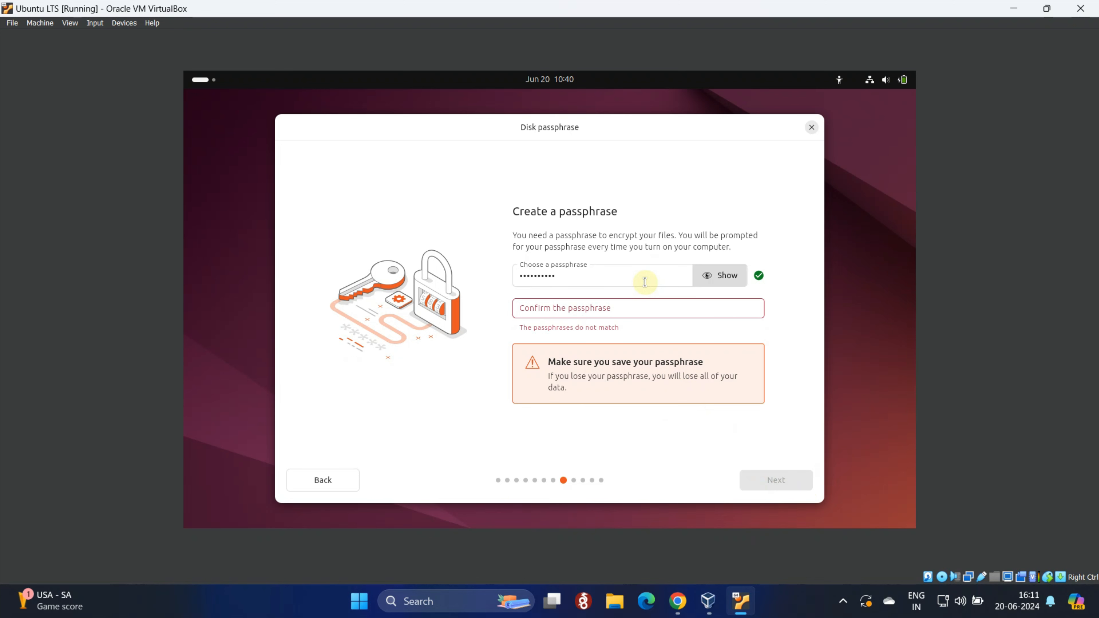
{"action": "type", "text": "1234567"}
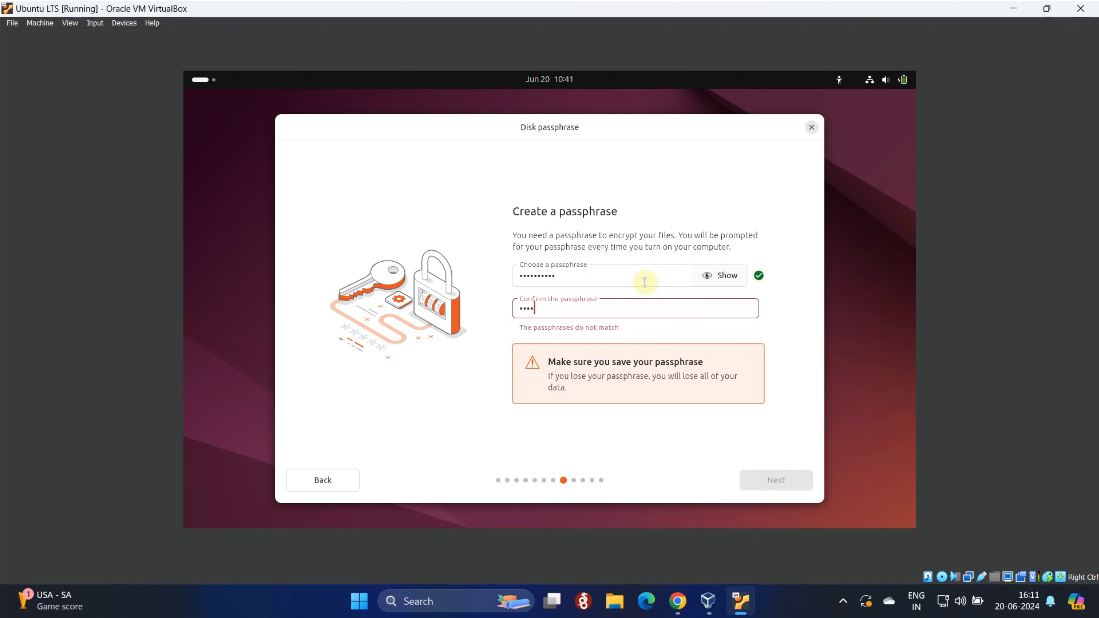
{"action": "type", "text": "890"}
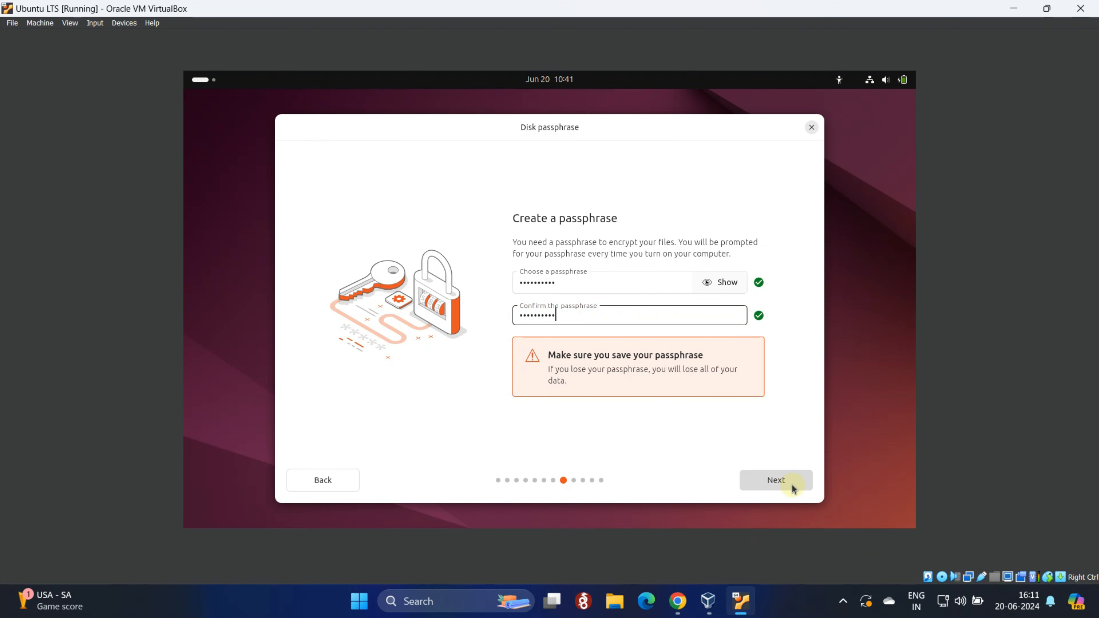
{"action": "left_click", "coordinate": [776, 483]}
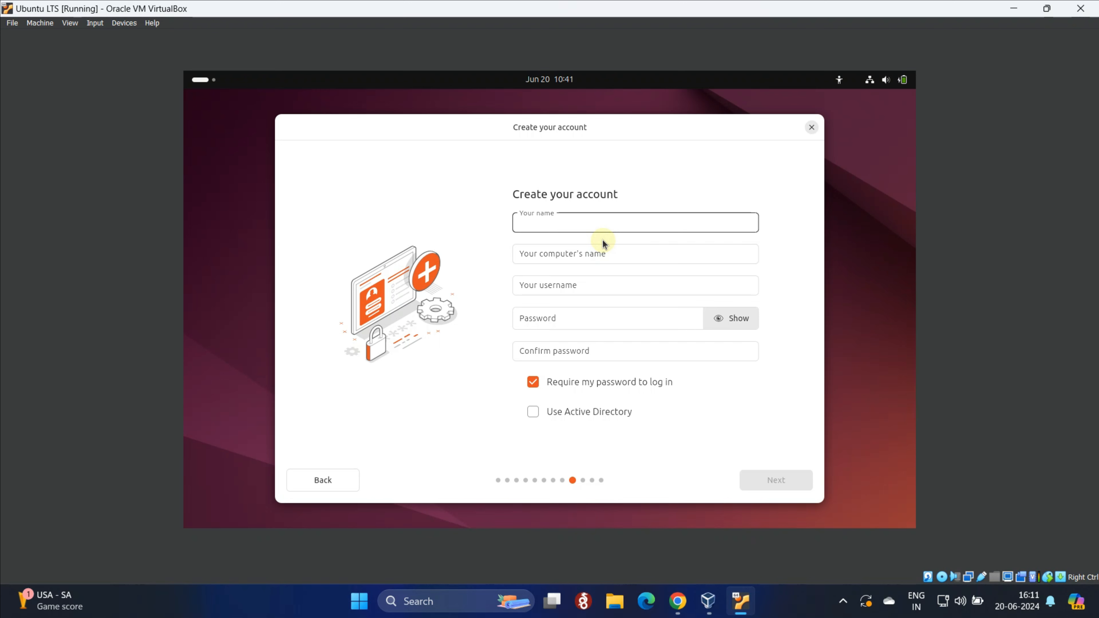
Fill in the user's full name, computer name 'wirenetwork', and the username
{"action": "type", "text": "Kishor Parmar"}
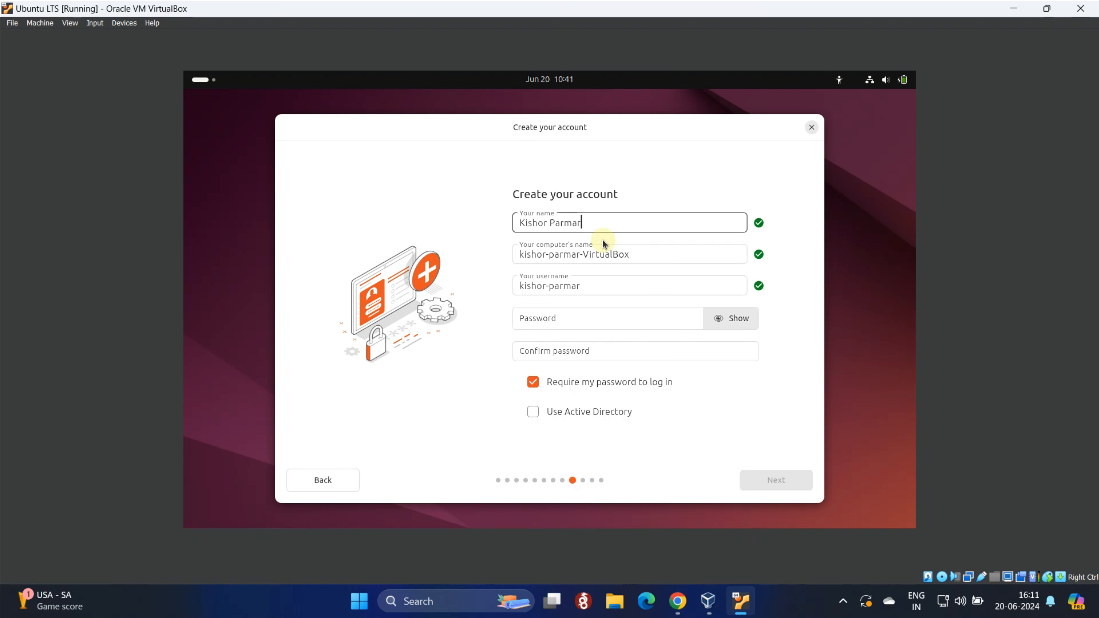
{"action": "key", "text": "Tab"}
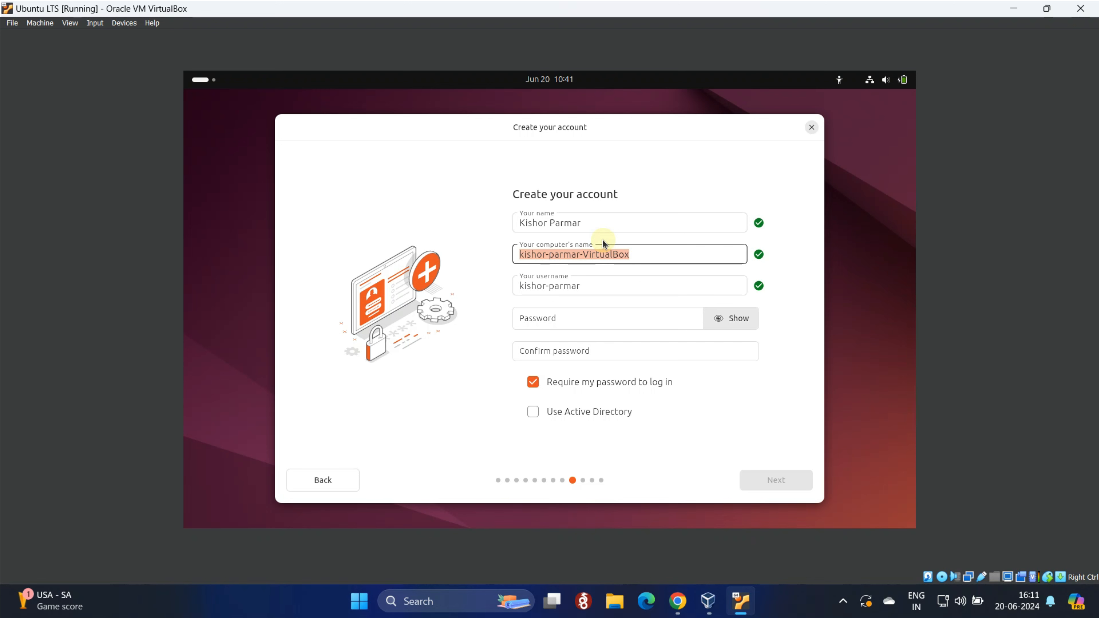
{"action": "type", "text": "wire"}
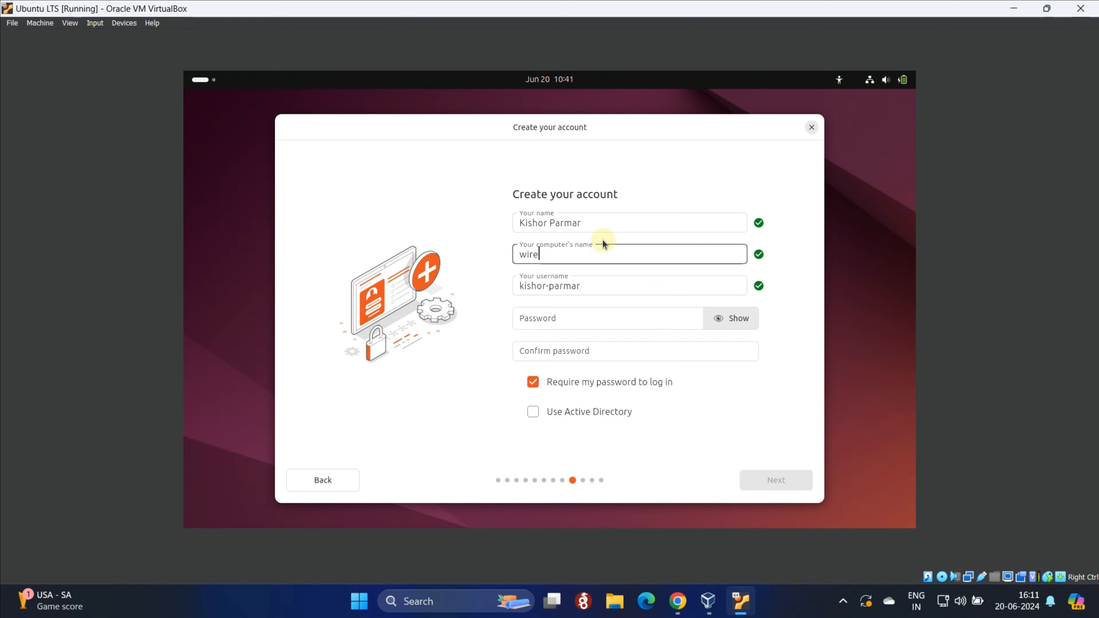
{"action": "type", "text": "network"}
{"action": "key", "text": "Tab"}
{"action": "type", "text": "byt"}
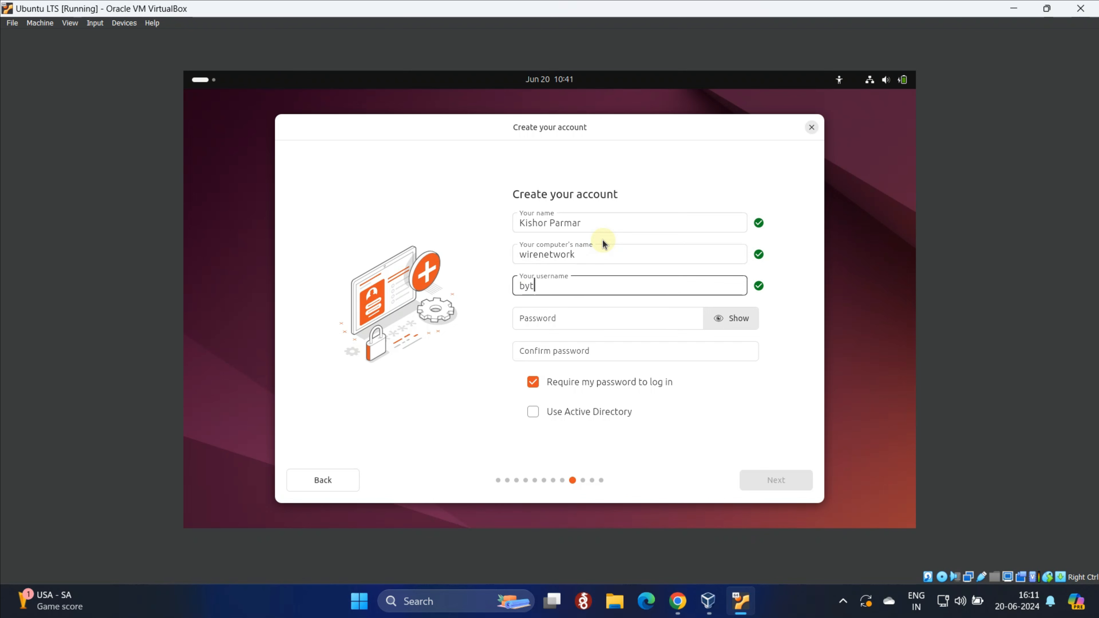
{"action": "type", "text": "e"}
{"action": "key", "text": "Tab"}
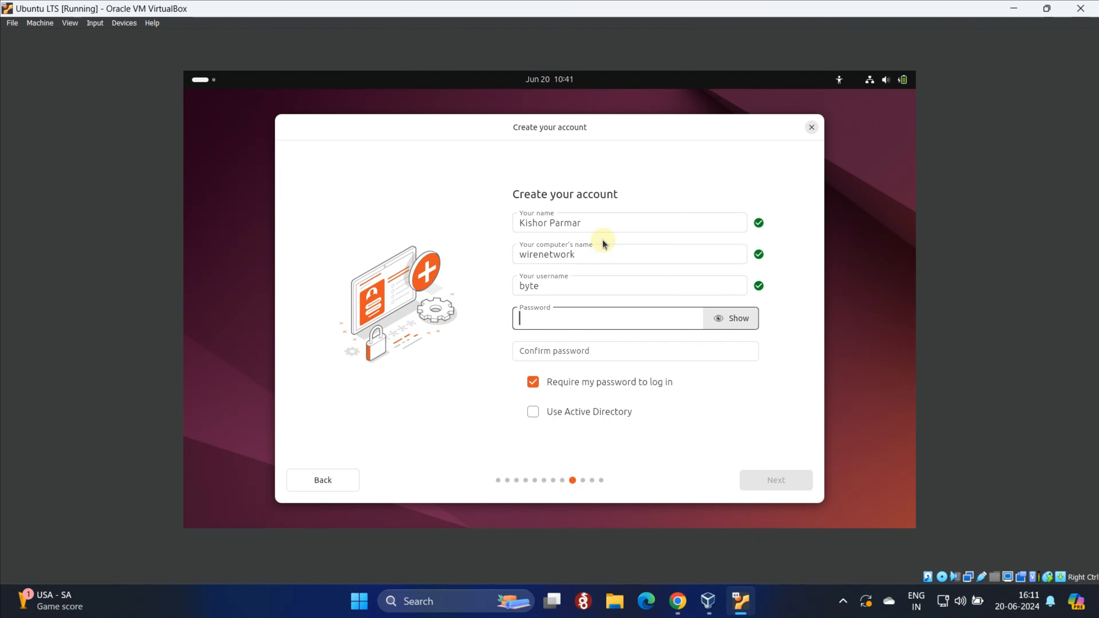
Enter and confirm the account password, keeping 'Require my password to log in' enabled
{"action": "type", "text": "••••••"}
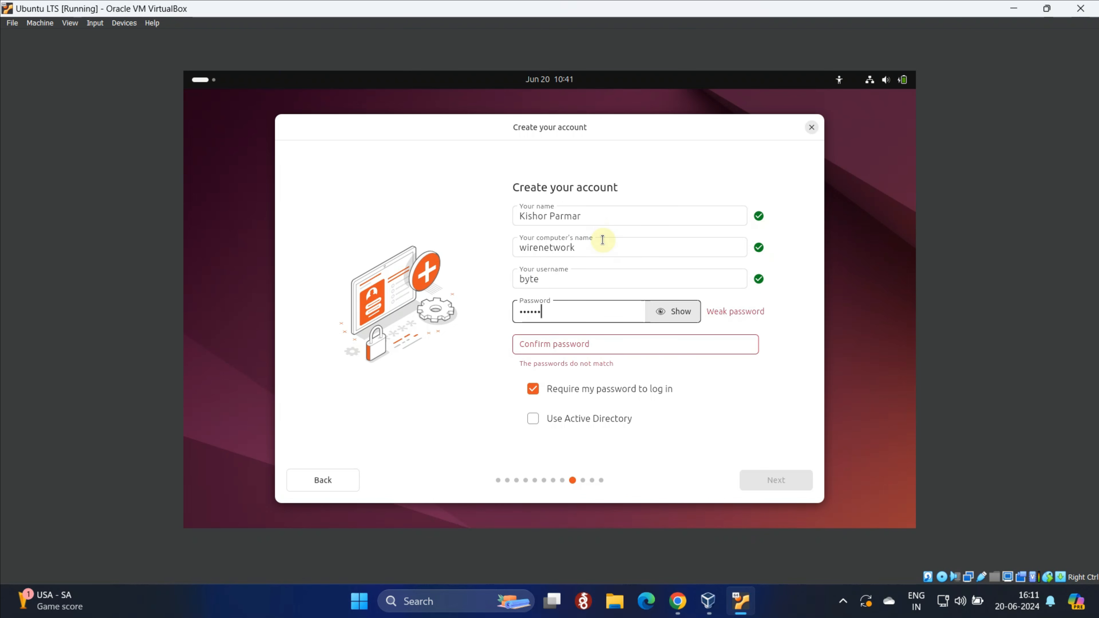
{"action": "type", "text": "•••"}
{"action": "key", "text": "BackSpace"}
{"action": "key", "text": "BackSpace"}
{"action": "key", "text": "BackSpace"}
{"action": "key", "text": "BackSpace"}
{"action": "key", "text": "BackSpace"}
{"action": "key", "text": "BackSpace"}
{"action": "key", "text": "BackSpace"}
{"action": "key", "text": "BackSpace"}
{"action": "key", "text": "BackSpace"}
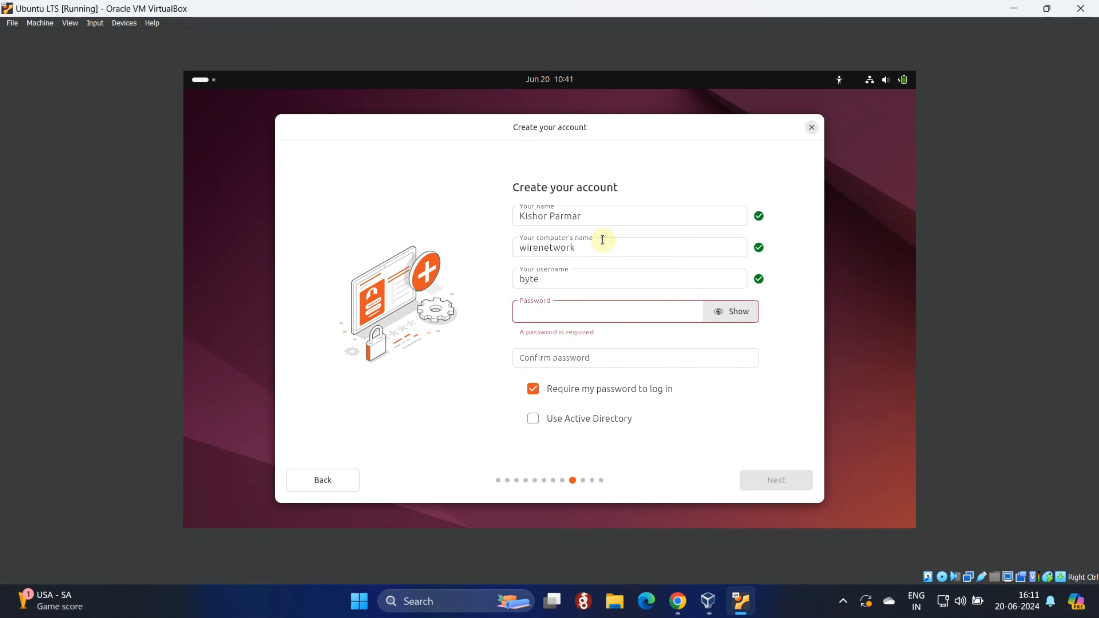
{"action": "type", "text": "••••••"}
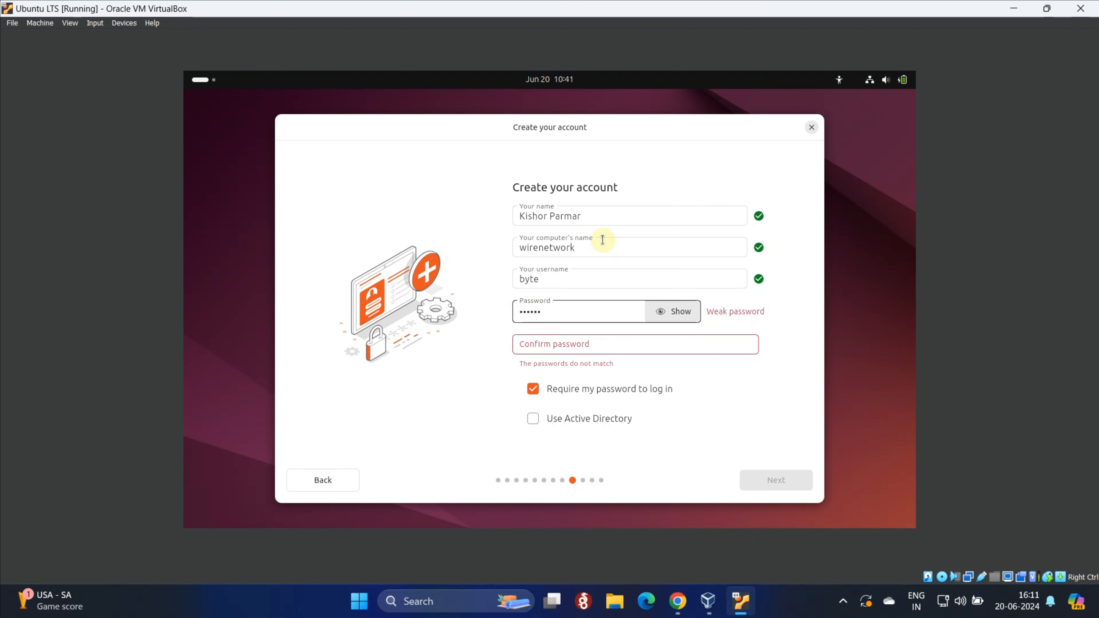
{"action": "type", "text": "••••"}
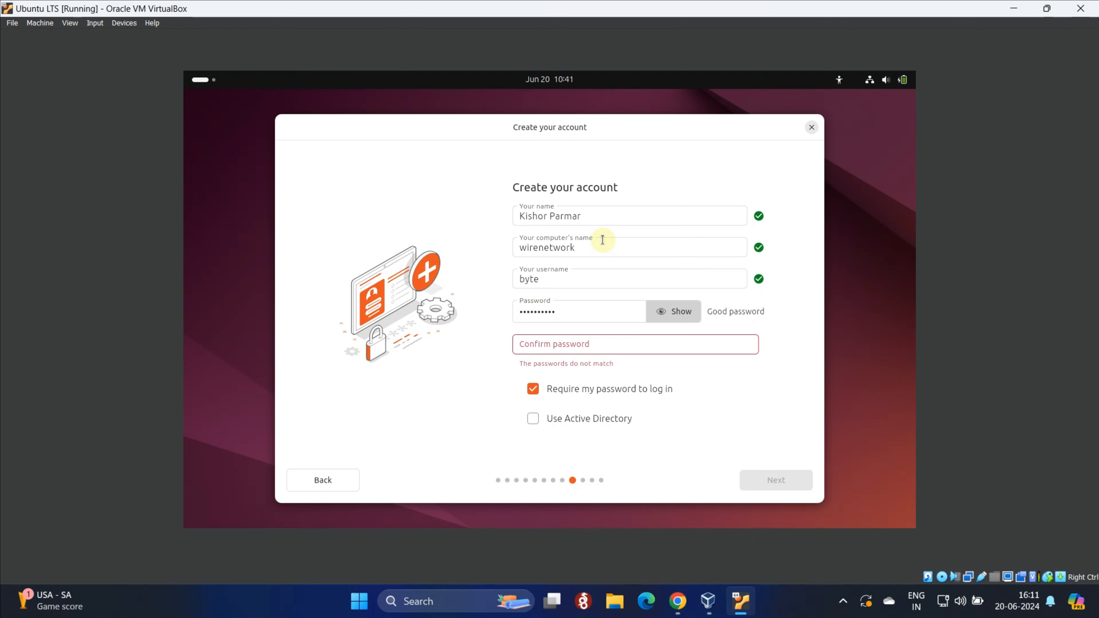
{"action": "key", "text": "Tab"}
{"action": "type", "text": "•••••••"}
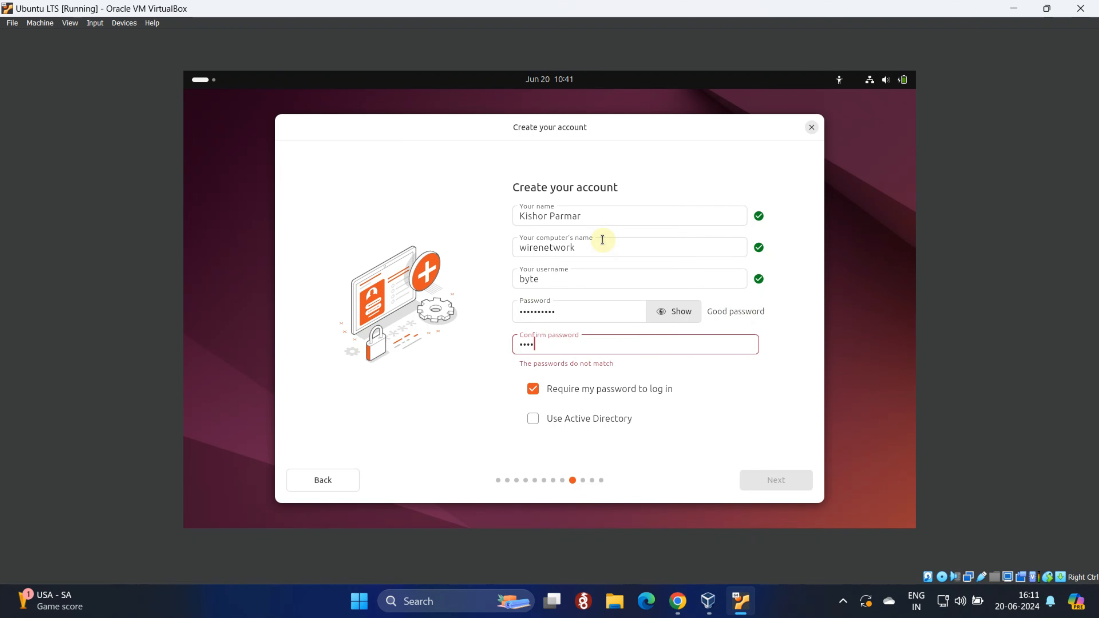
{"action": "type", "text": "•••"}
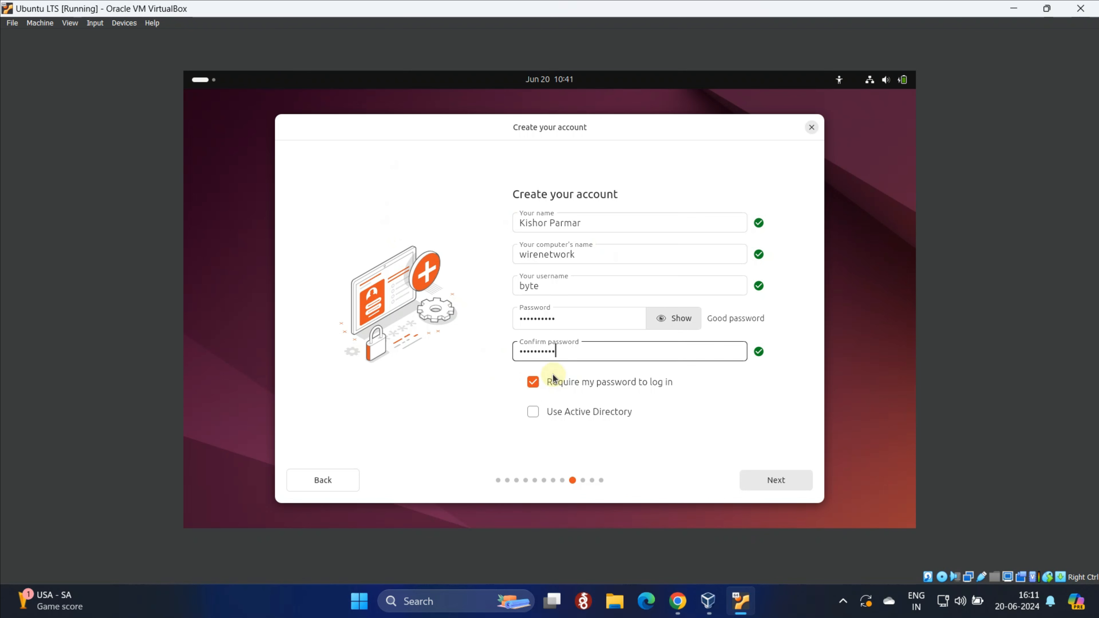
{"action": "left_click", "coordinate": [574, 383]}
{"action": "left_click", "coordinate": [575, 384]}
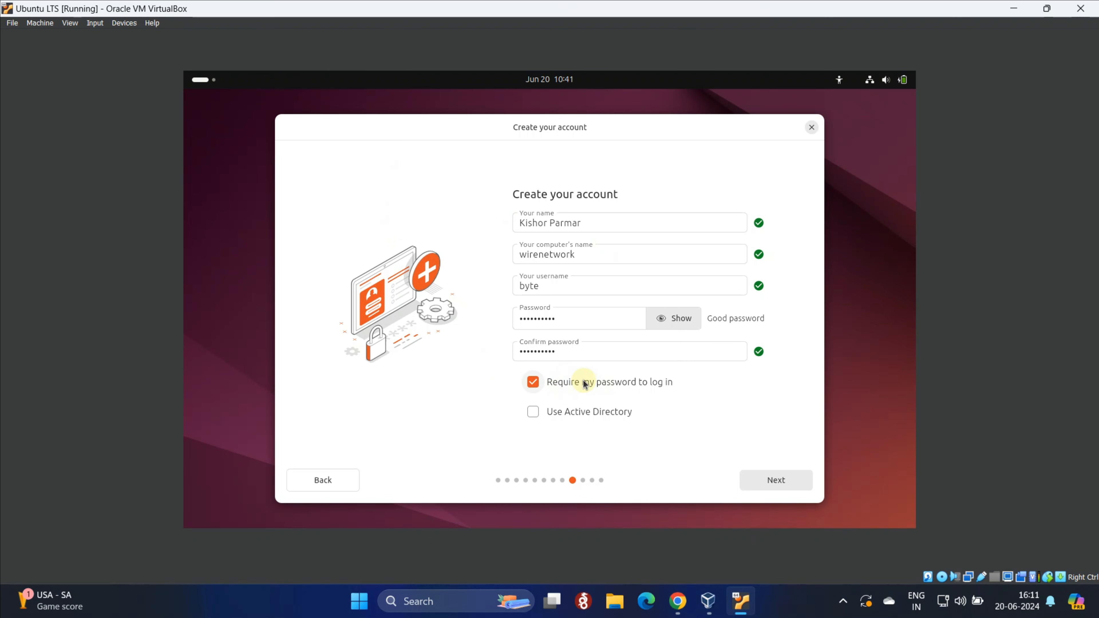
{"action": "left_click", "coordinate": [780, 481]}
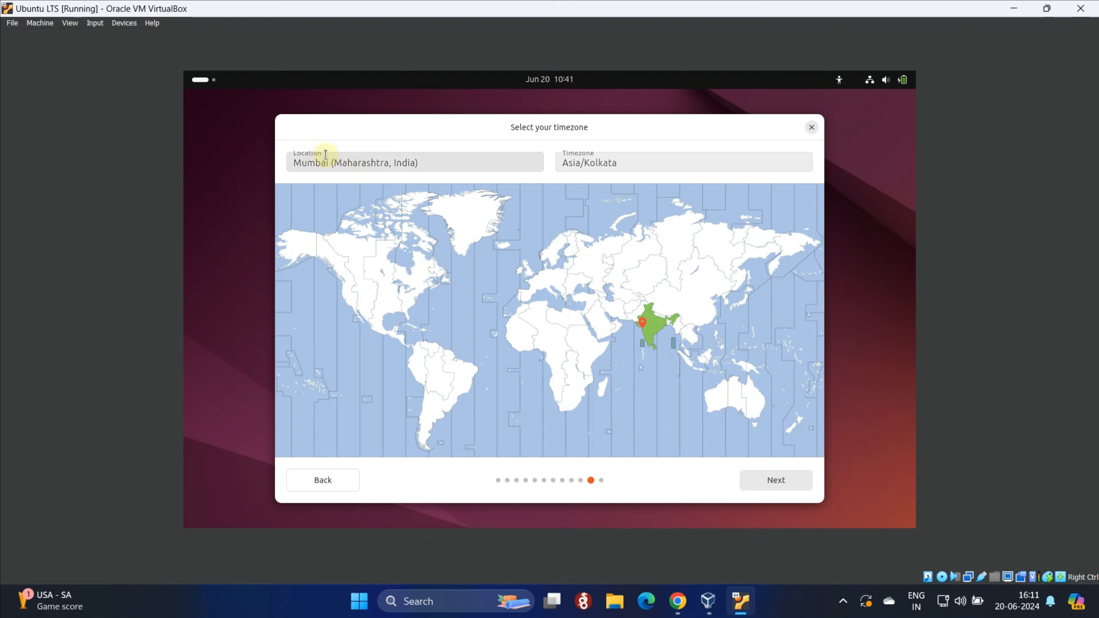
Accept Mumbai with timezone Asia/Kolkata, review the choices, and start the installation
{"action": "left_click_drag", "start_coordinate": [434, 160], "coordinate": [293, 160]}
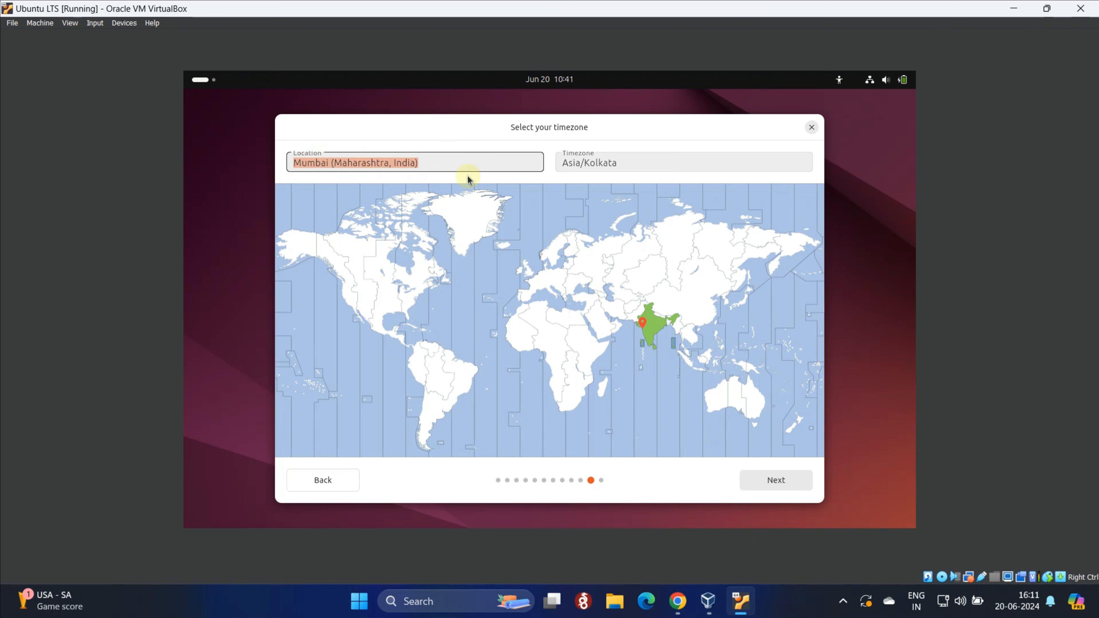
{"action": "left_click_drag", "start_coordinate": [640, 165], "coordinate": [555, 167]}
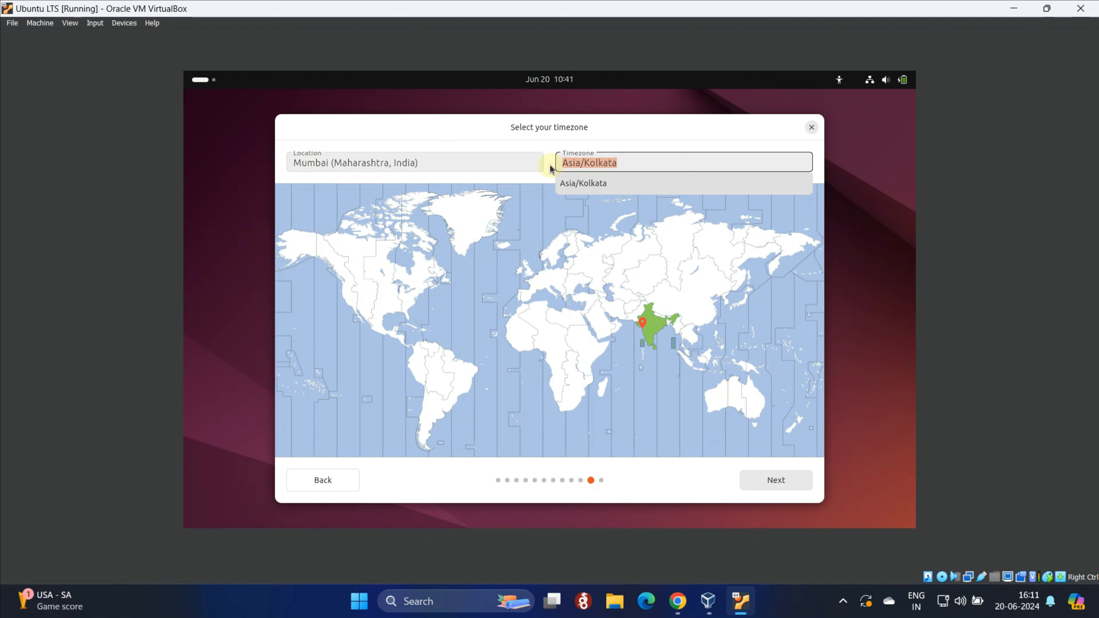
{"action": "left_click", "coordinate": [787, 479]}
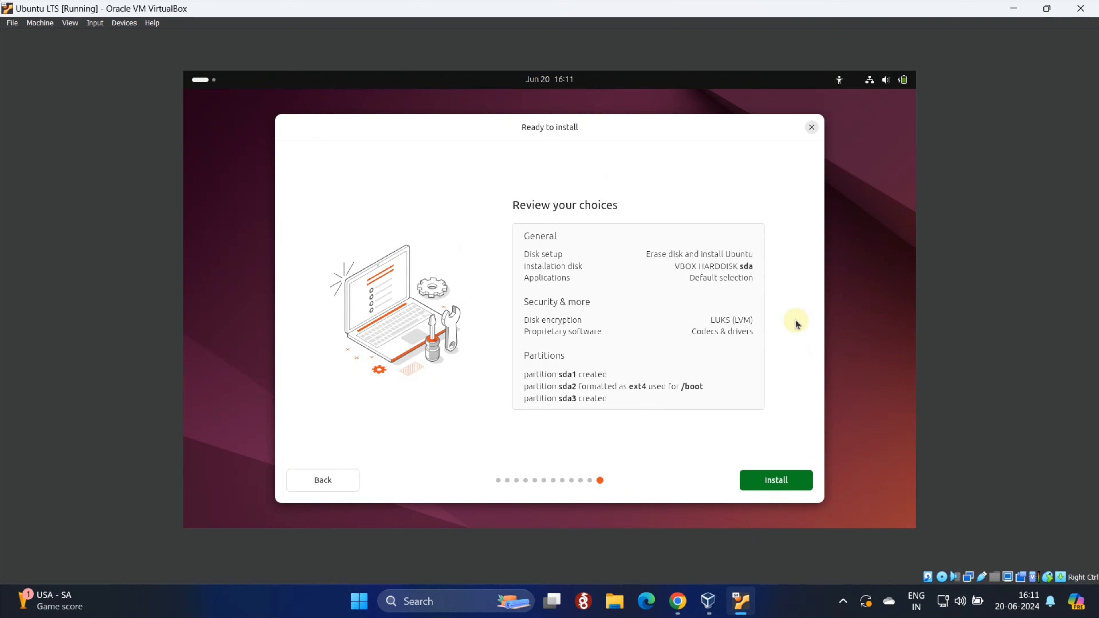
{"action": "left_click", "coordinate": [779, 484]}
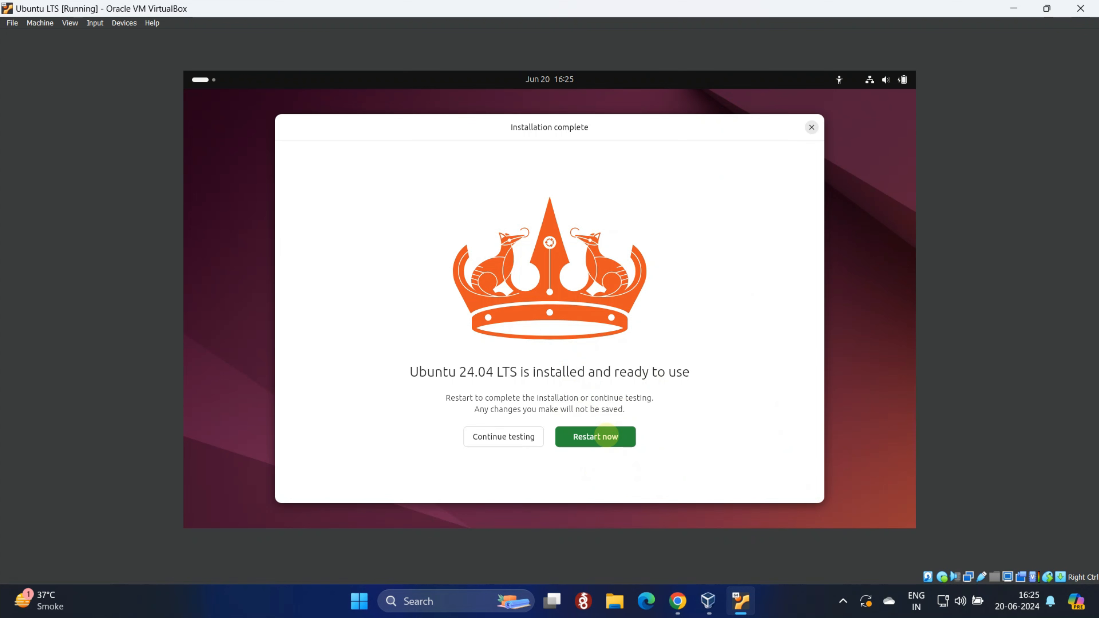
Restart the VM and enter the LUKS passphrase at the dm_crypt-0 unlock prompt
{"action": "left_click", "coordinate": [607, 436]}
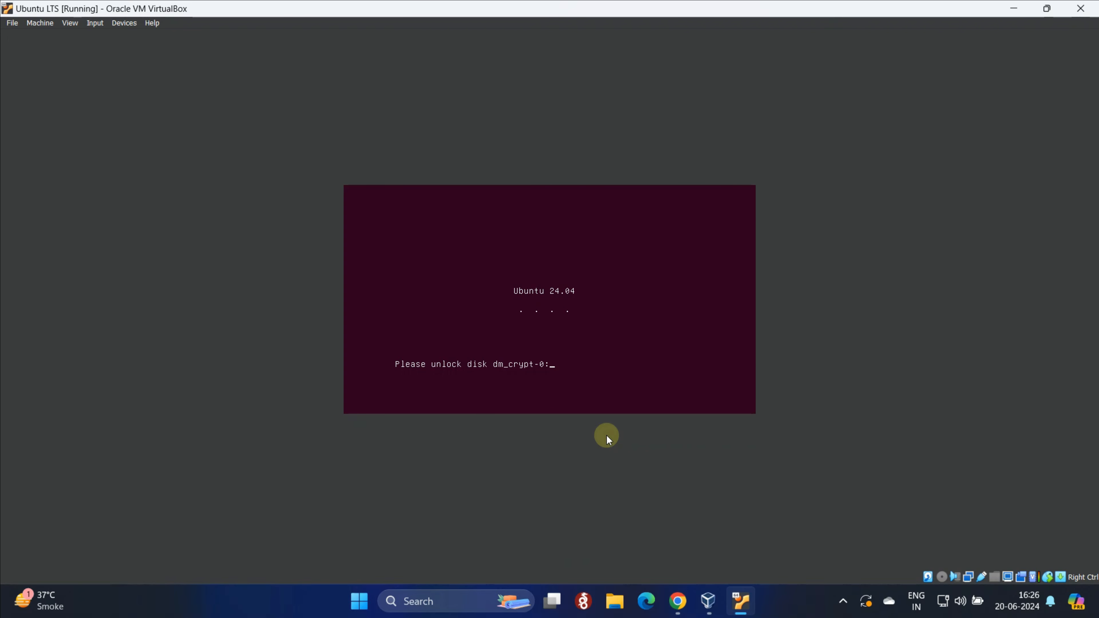
{"action": "type", "text": "**********"}
{"action": "key", "text": "Return"}
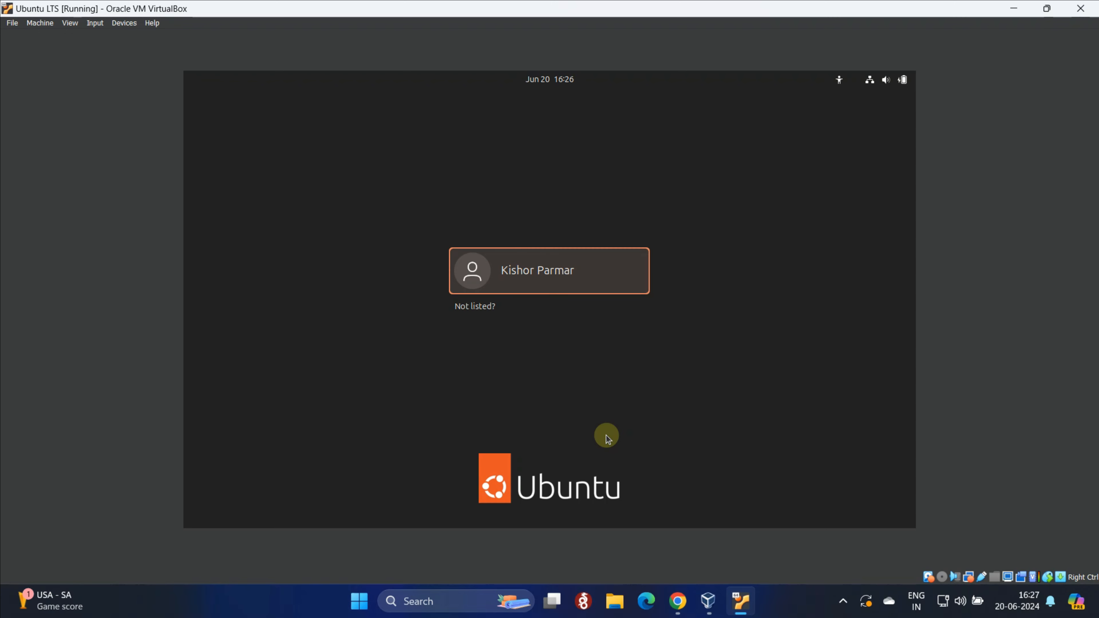
Select the new user on the login screen and sign in with its password
{"action": "left_click", "coordinate": [565, 288]}
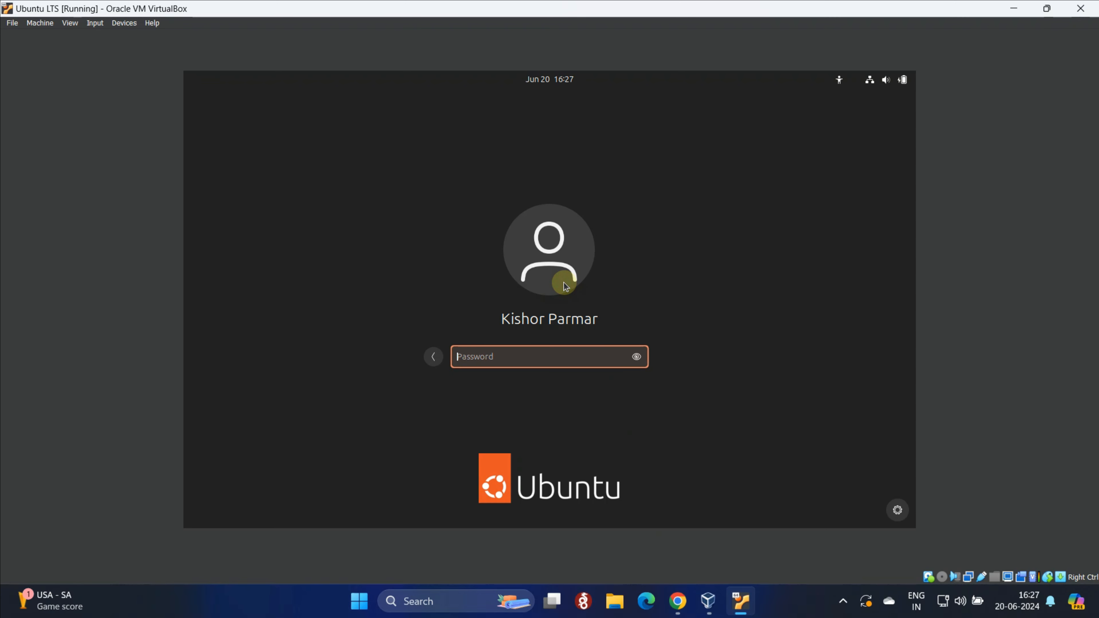
{"action": "type", "text": "***********"}
{"action": "key", "text": "Return"}
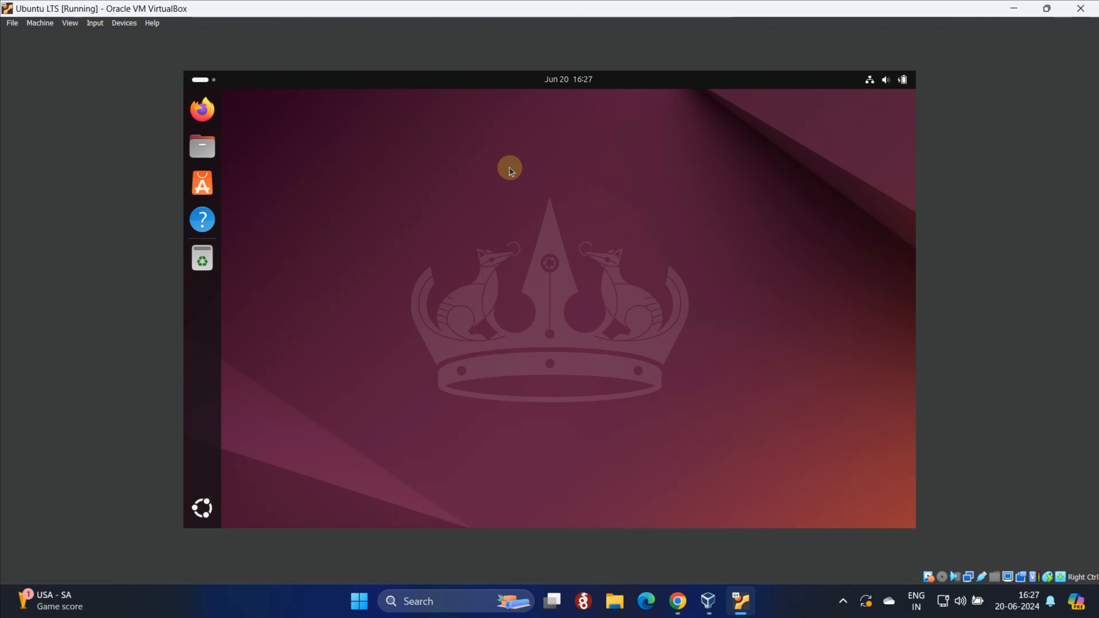
Through Display Settings, apply and keep 1920 × 1080 resolution, then close Settings
{"action": "right_click", "coordinate": [495, 164]}
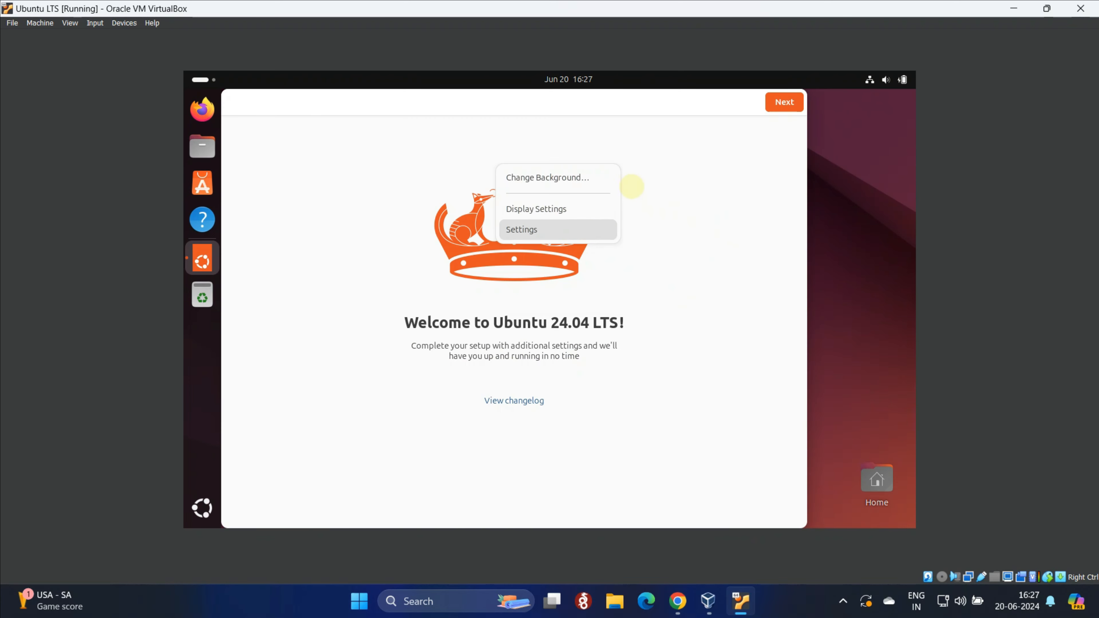
{"action": "left_click", "coordinate": [553, 207]}
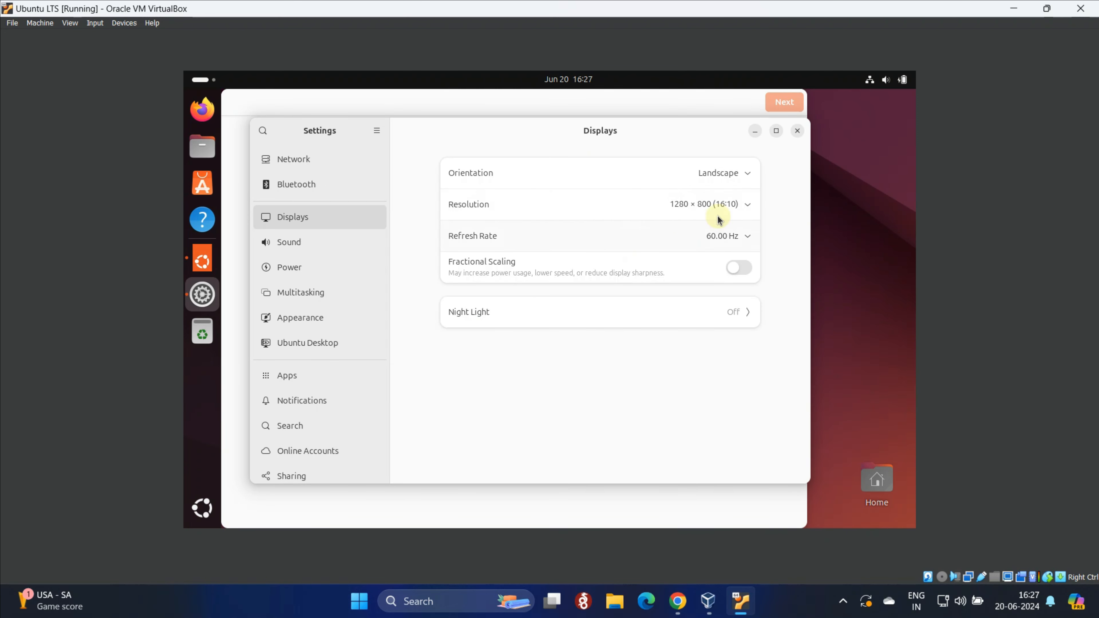
{"action": "left_click", "coordinate": [729, 209]}
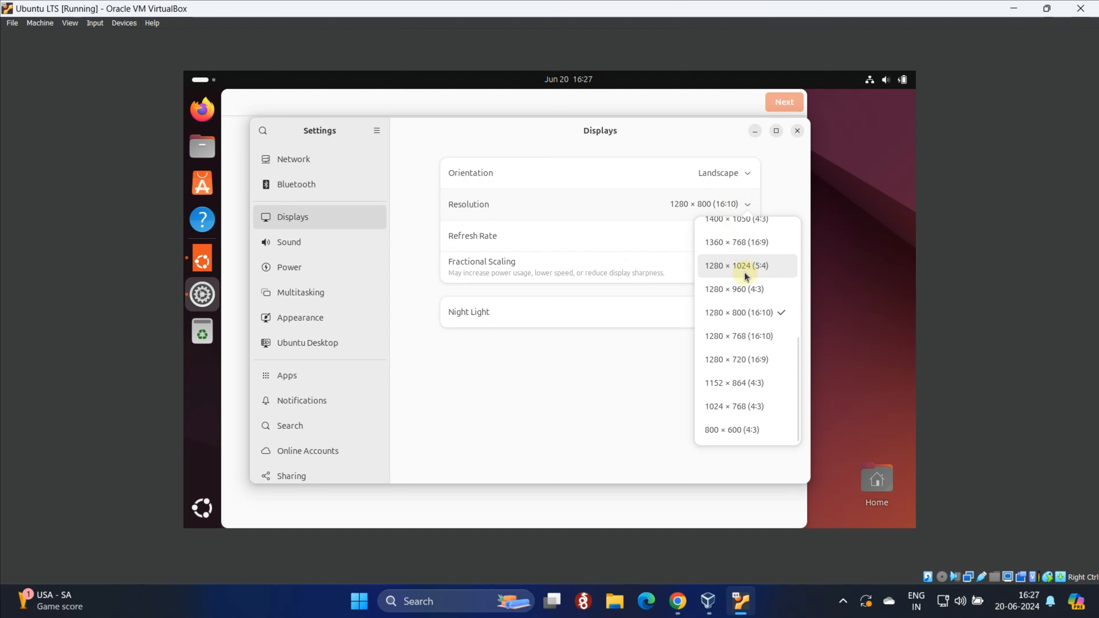
{"action": "scroll", "coordinate": [745, 276], "scroll_direction": "up", "scroll_amount": 5}
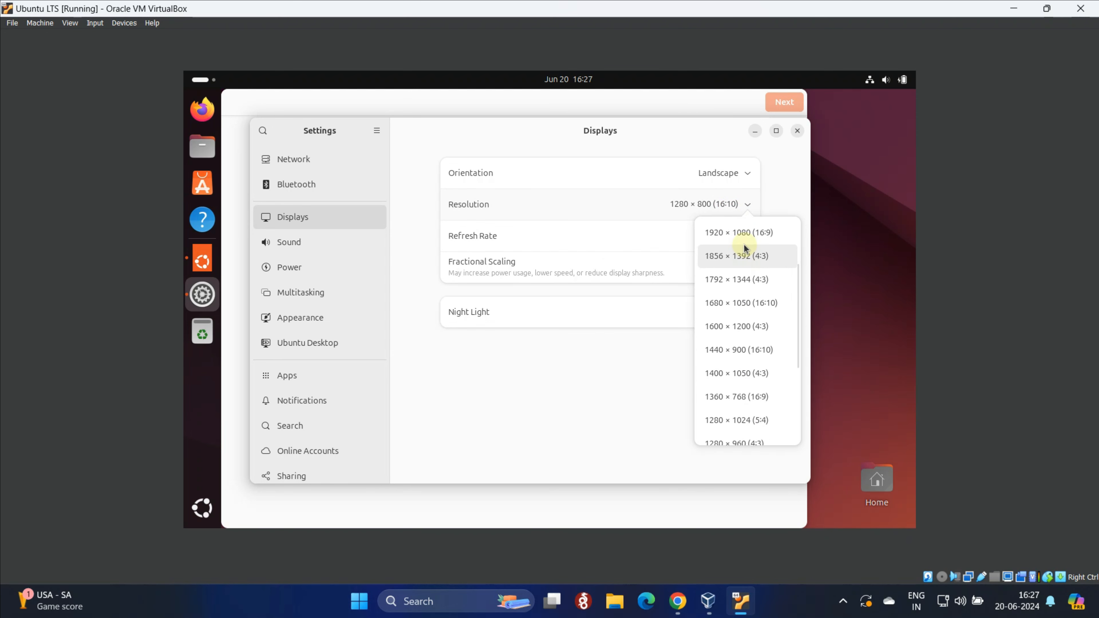
{"action": "left_click", "coordinate": [740, 233]}
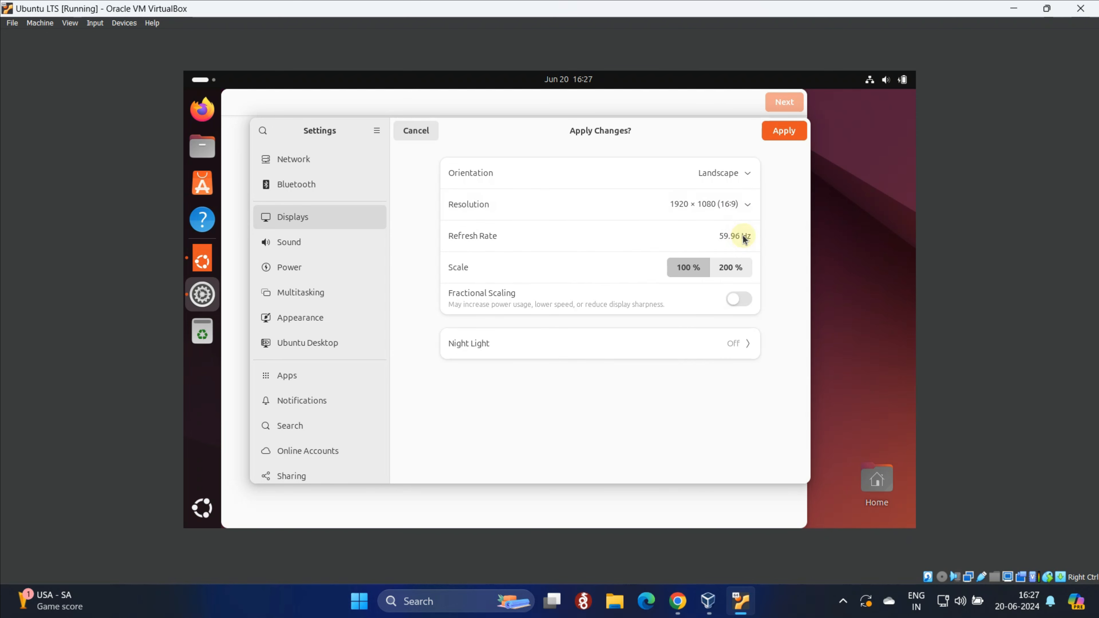
{"action": "left_click", "coordinate": [781, 138]}
{"action": "left_click", "coordinate": [577, 373]}
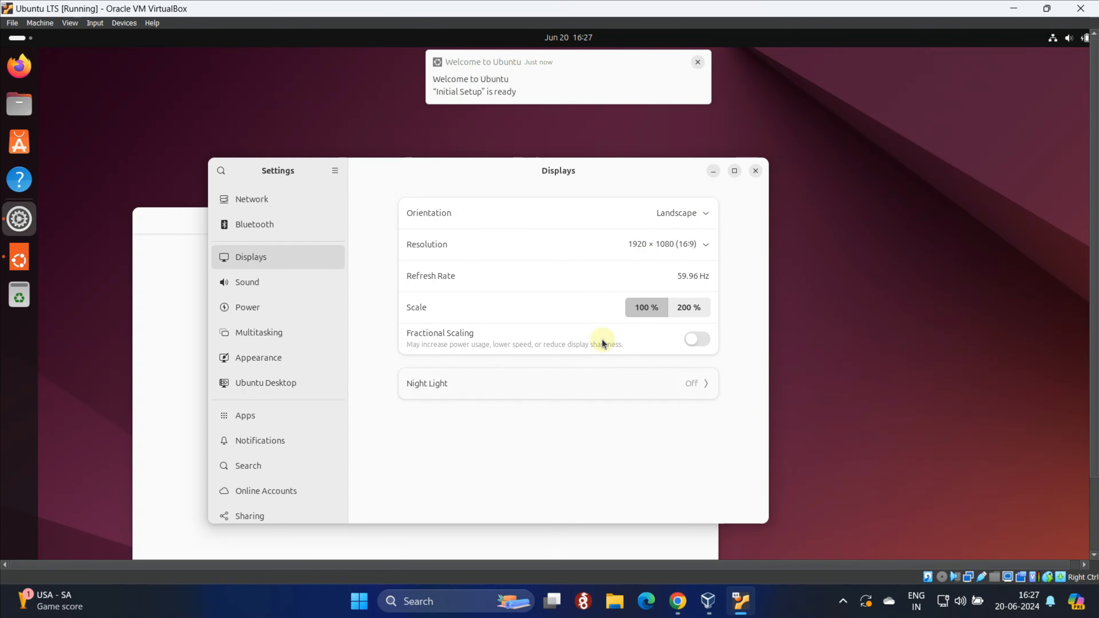
{"action": "left_click", "coordinate": [756, 171]}
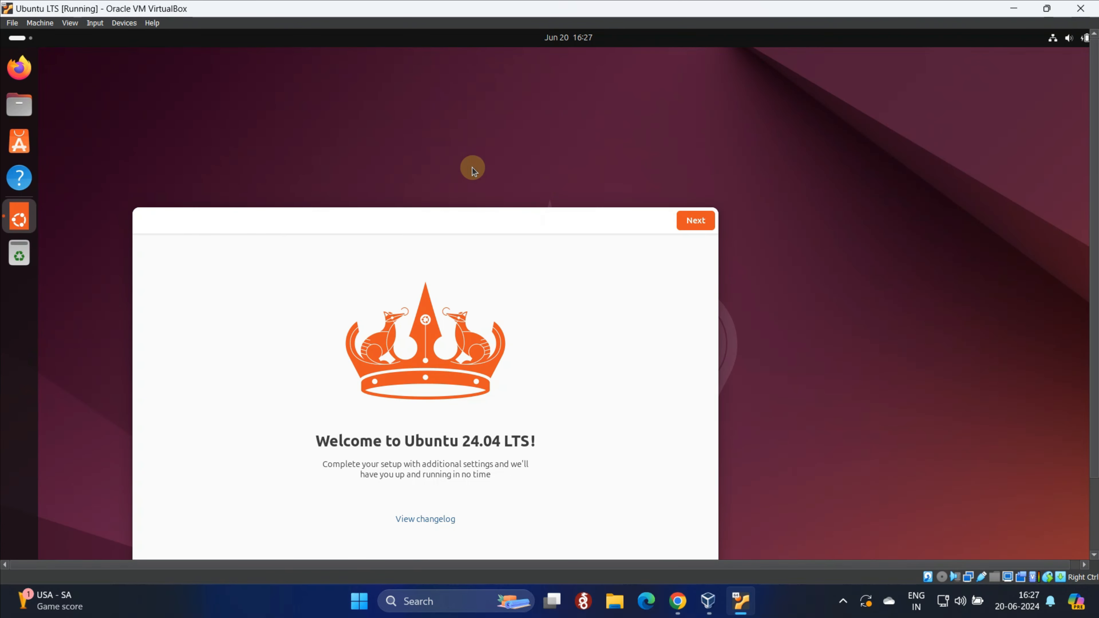
{"action": "left_click", "coordinate": [74, 23]}
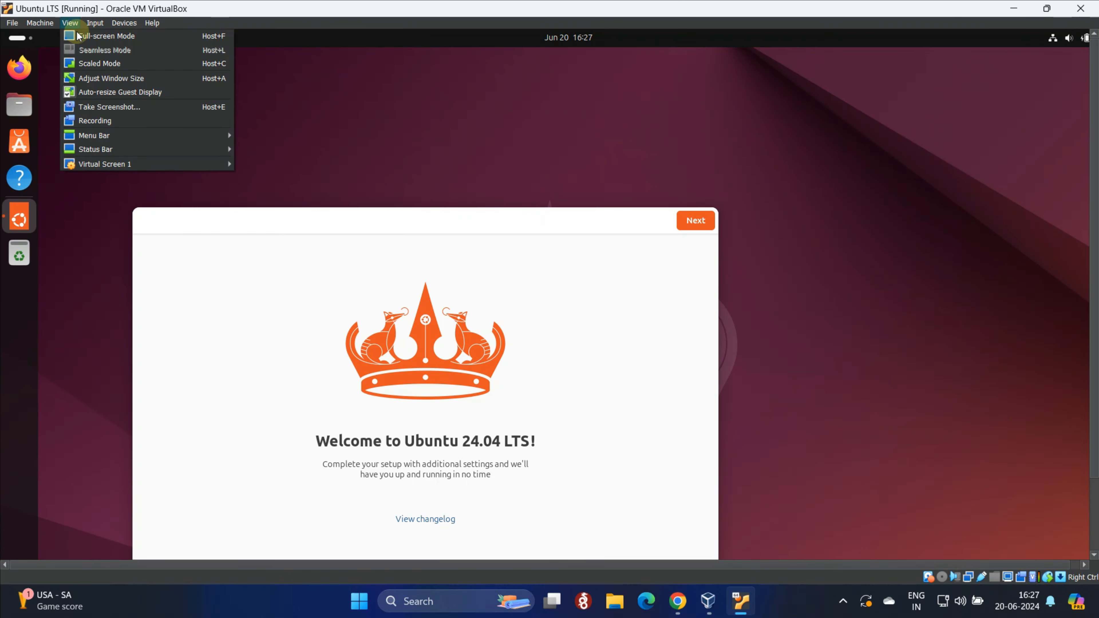
Switch the VM to full-screen mode and move the welcome window up
{"action": "left_click", "coordinate": [78, 36]}
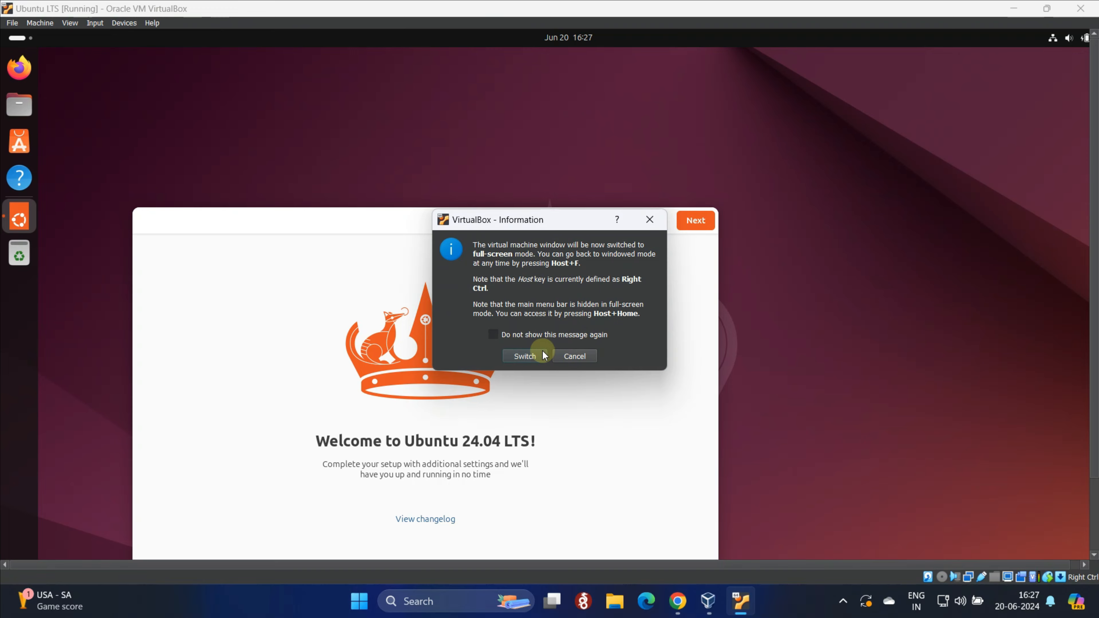
{"action": "left_click", "coordinate": [542, 355]}
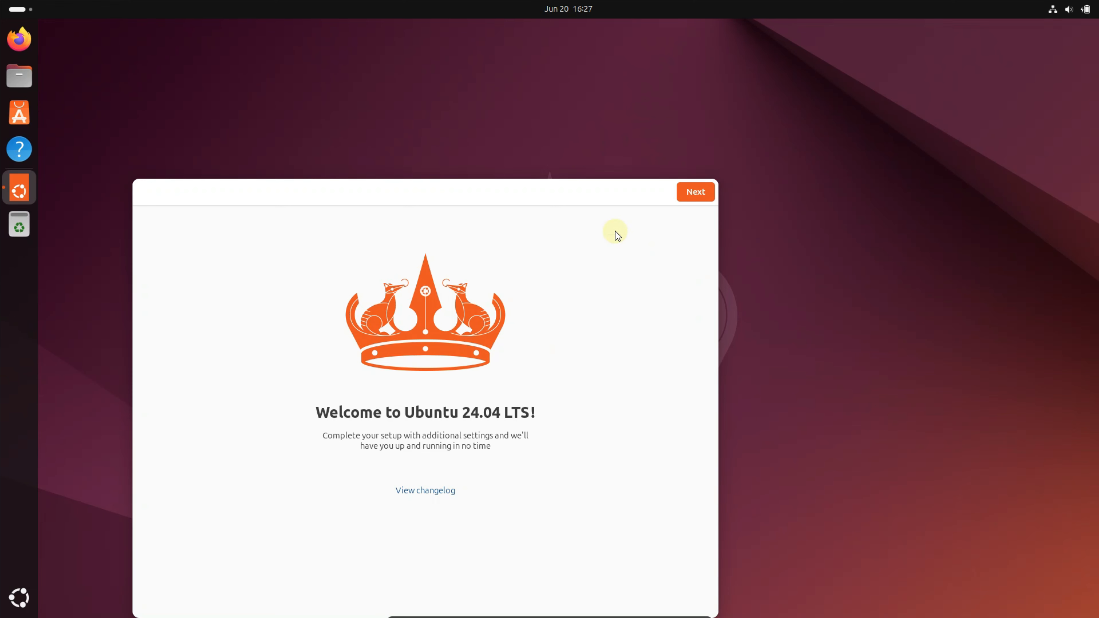
{"action": "left_click_drag", "start_coordinate": [572, 199], "coordinate": [648, 100]}
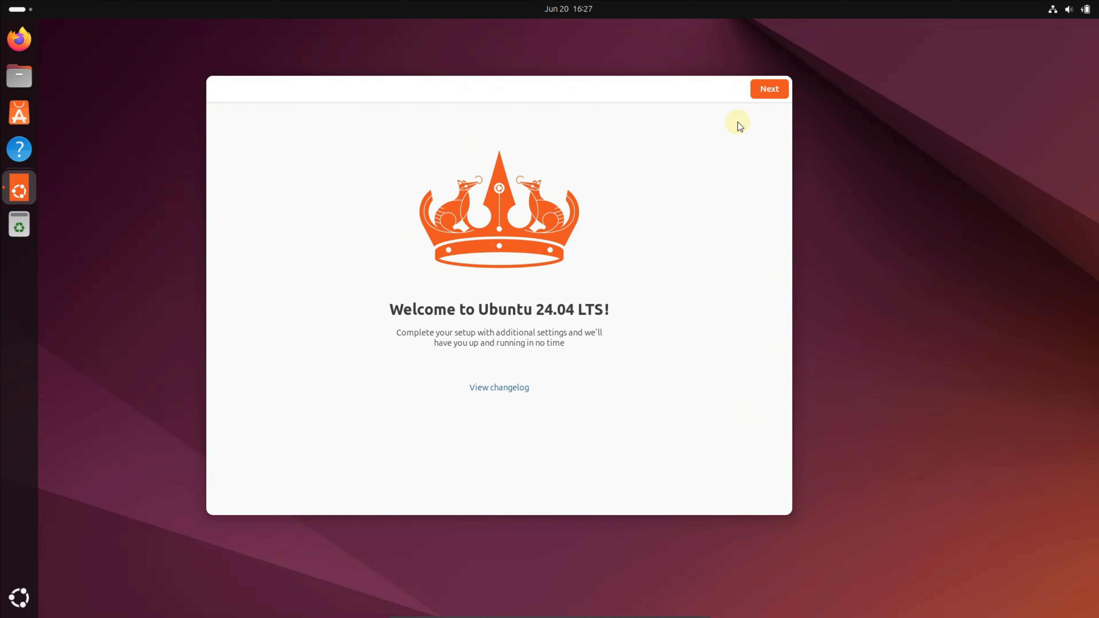
Finish the welcome wizard skipping Ubuntu Pro and choosing 'No, don't share'; move Home icon bottom-right
{"action": "left_click", "coordinate": [761, 90]}
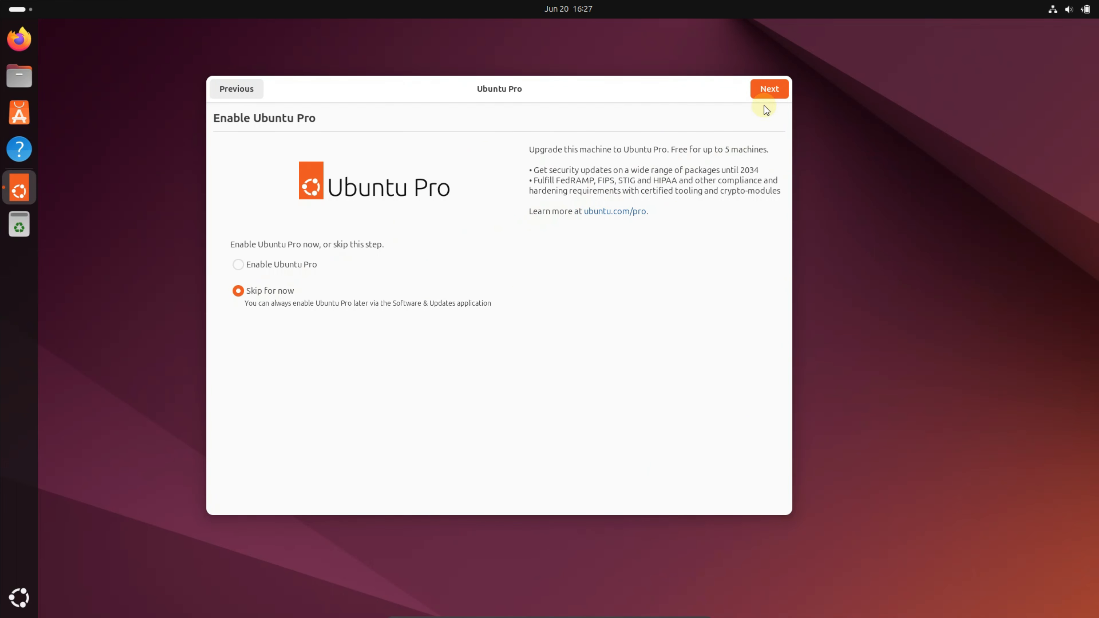
{"action": "left_click", "coordinate": [766, 91]}
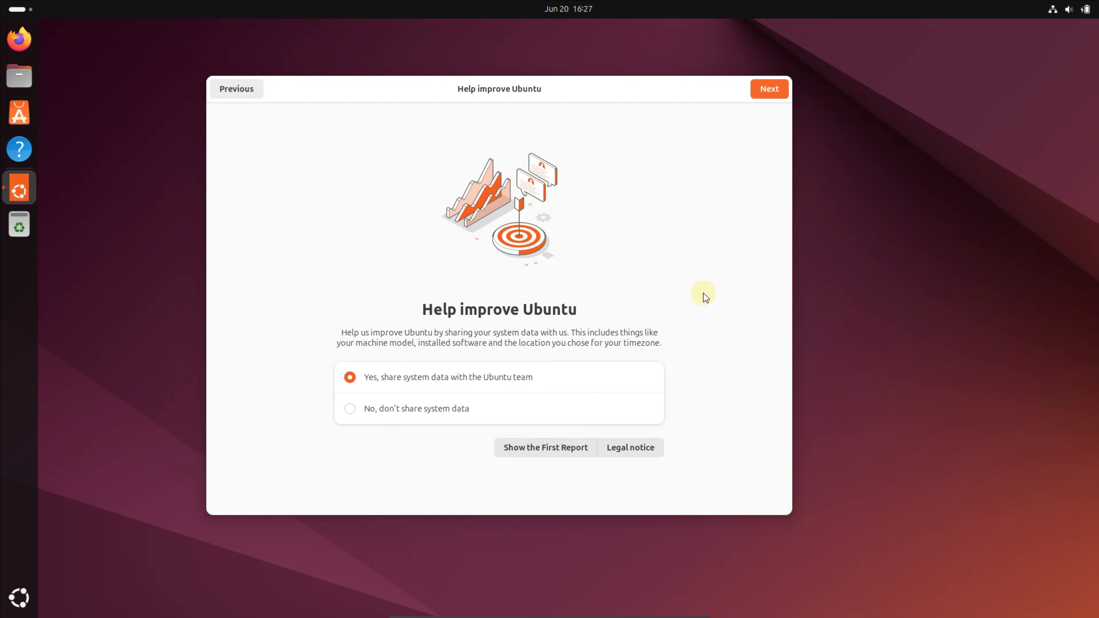
{"action": "left_click", "coordinate": [402, 411]}
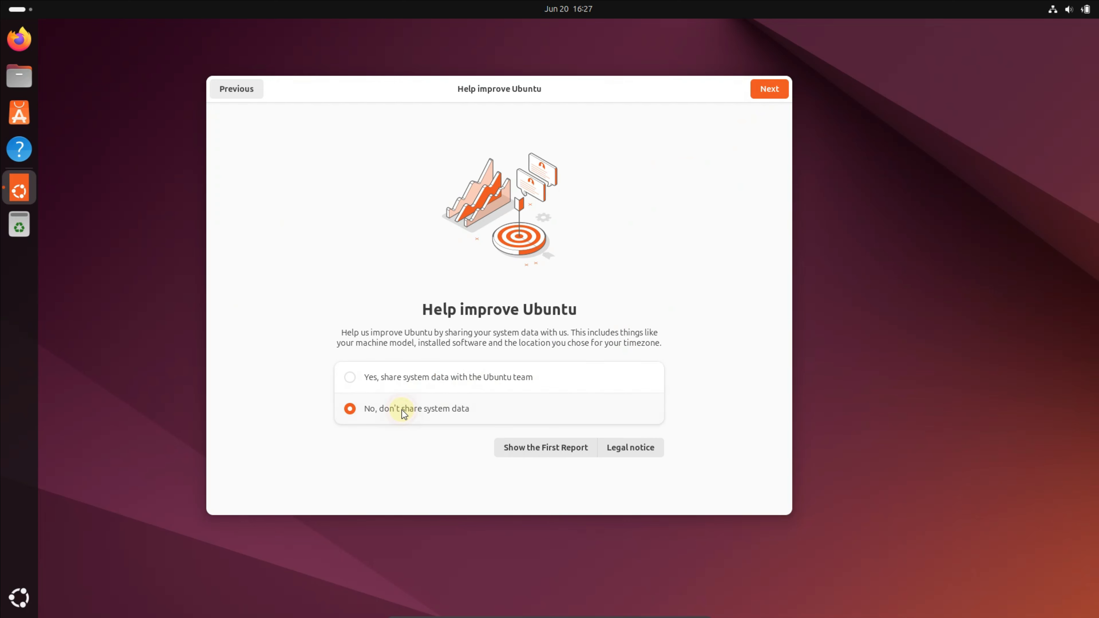
{"action": "left_click", "coordinate": [778, 85]}
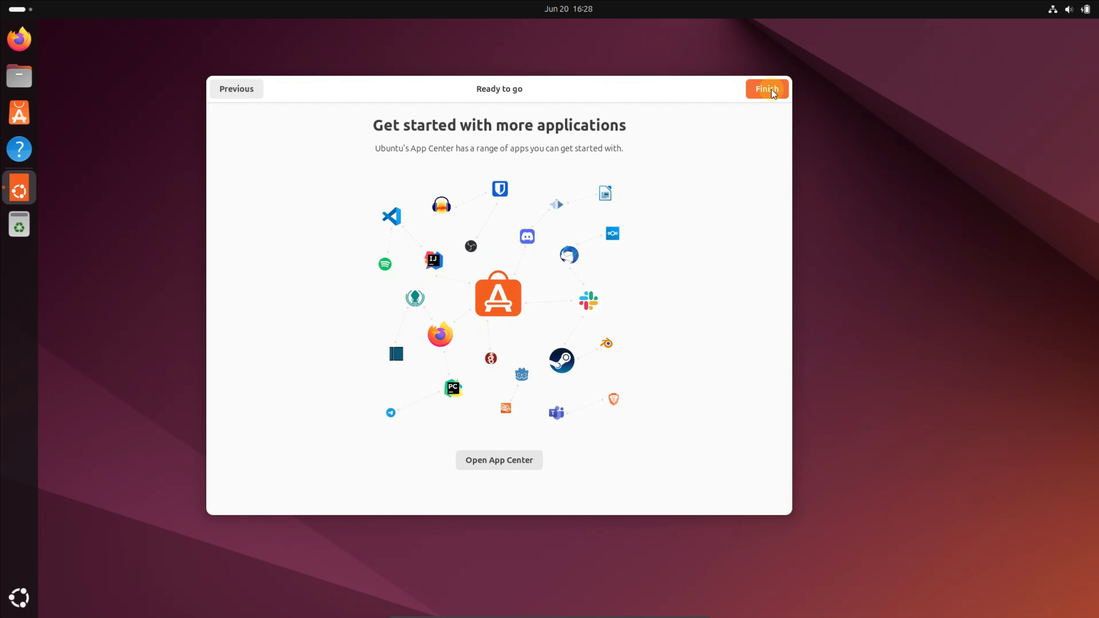
{"action": "left_click", "coordinate": [771, 89]}
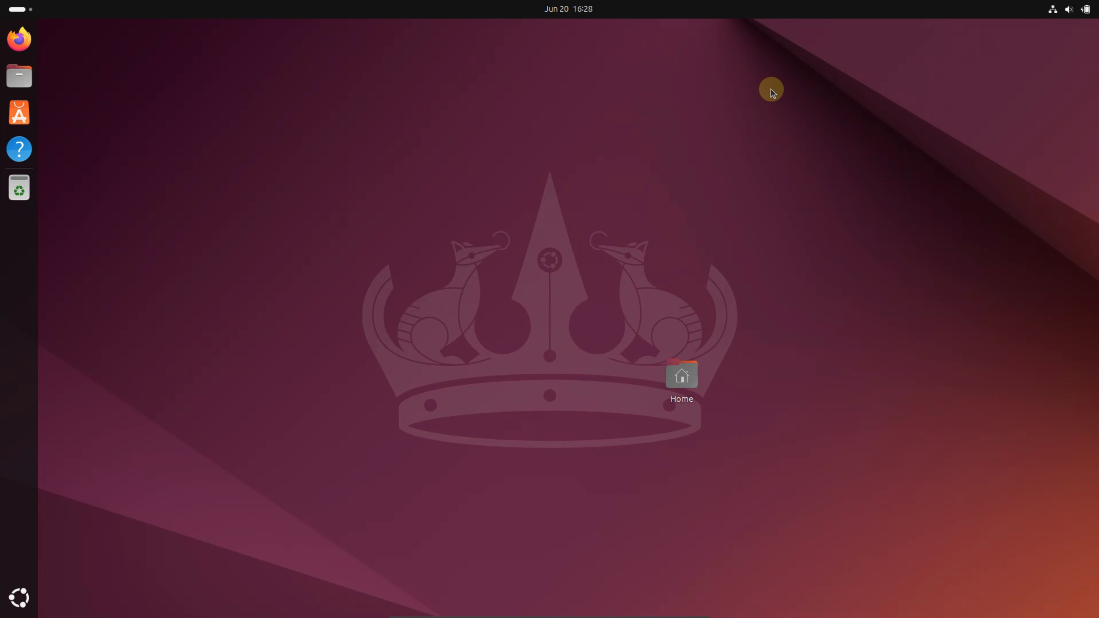
{"action": "left_click_drag", "start_coordinate": [681, 380], "coordinate": [1051, 526]}
{"action": "right_click", "coordinate": [615, 197]}
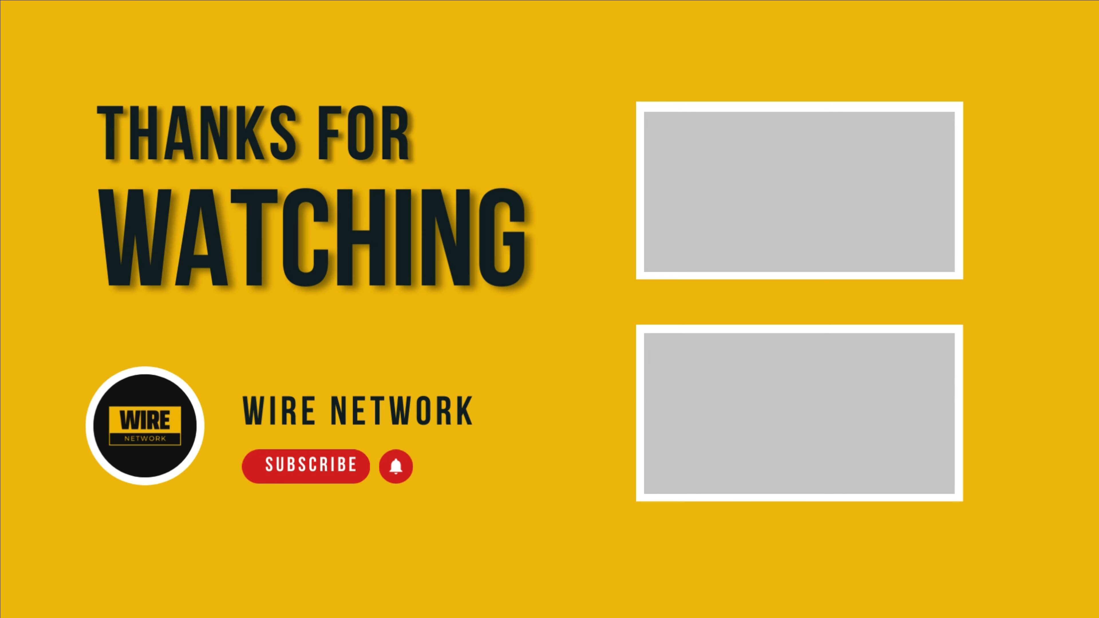